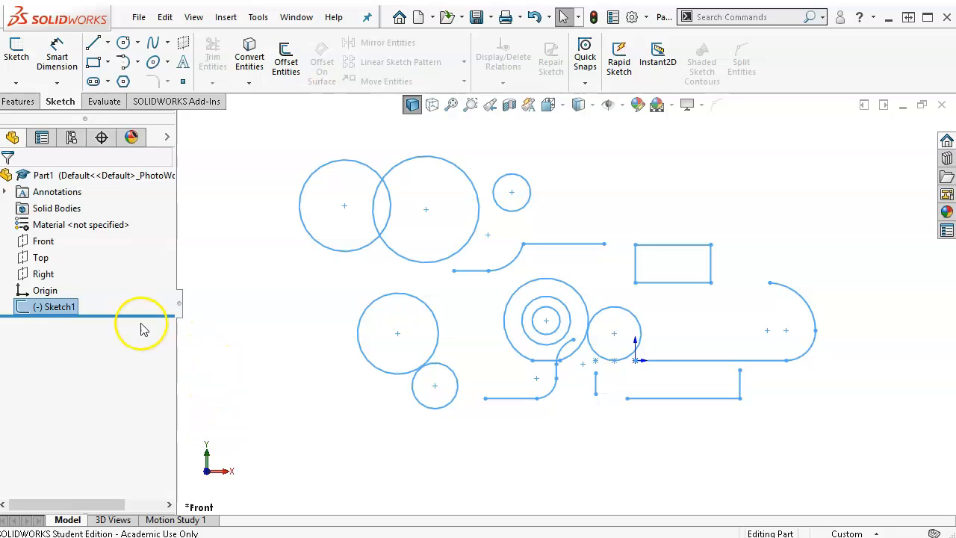
Open Sketch1 for editing and clear the selection of its entities.
{"action": "right_click", "coordinate": [46, 311]}
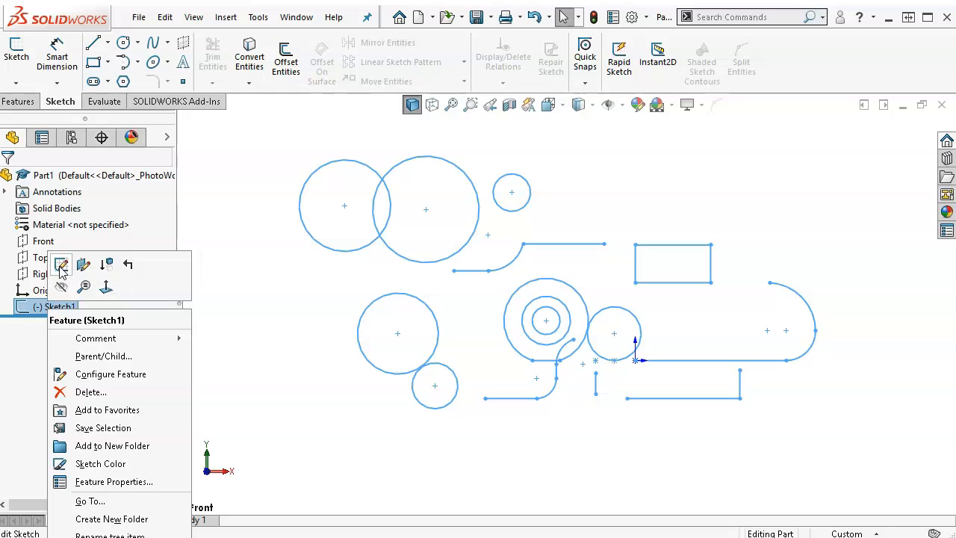
{"action": "left_click", "coordinate": [249, 310]}
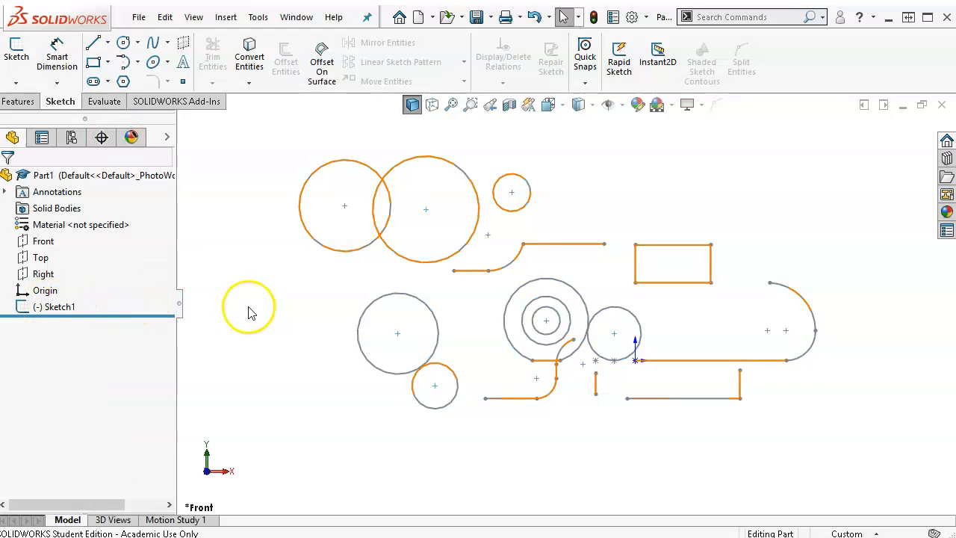
{"action": "left_click", "coordinate": [59, 307]}
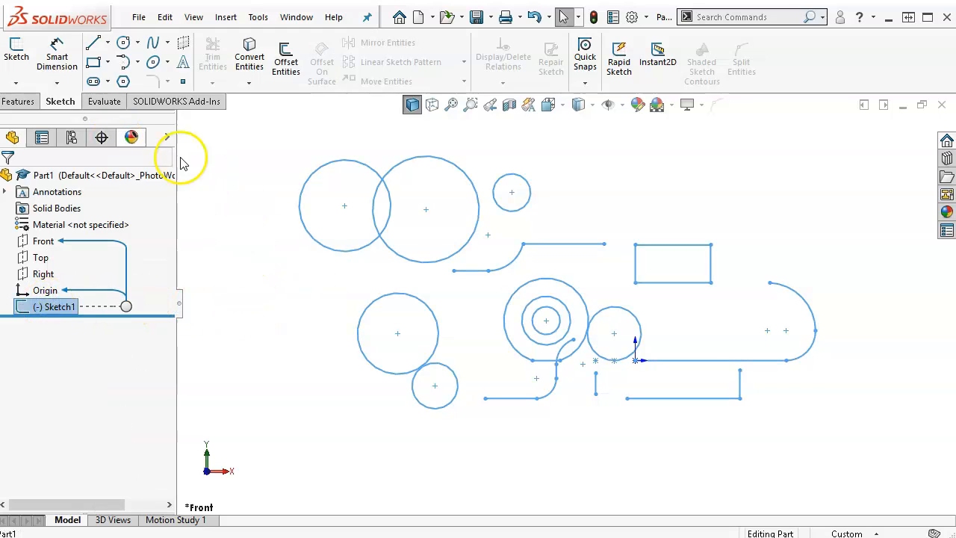
{"action": "left_click", "coordinate": [16, 56]}
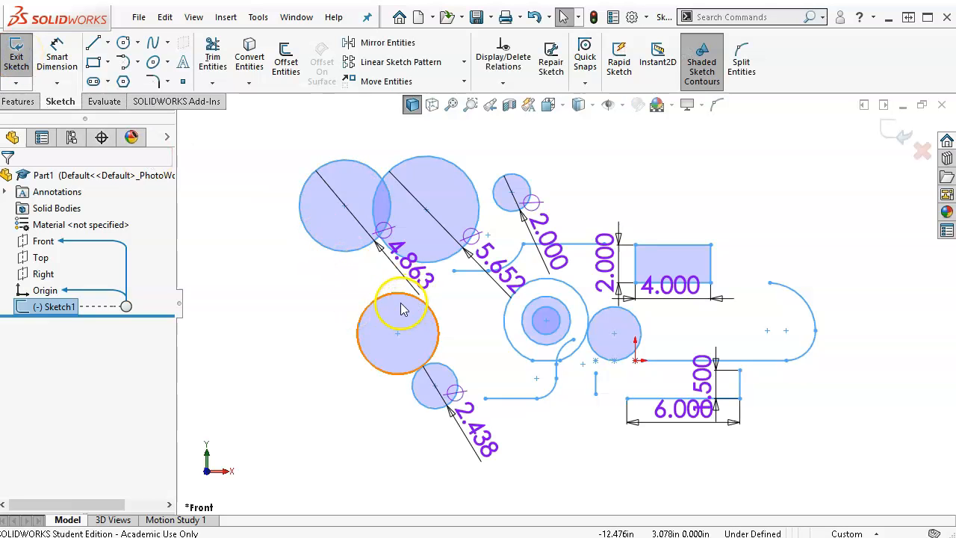
{"action": "left_click", "coordinate": [307, 316]}
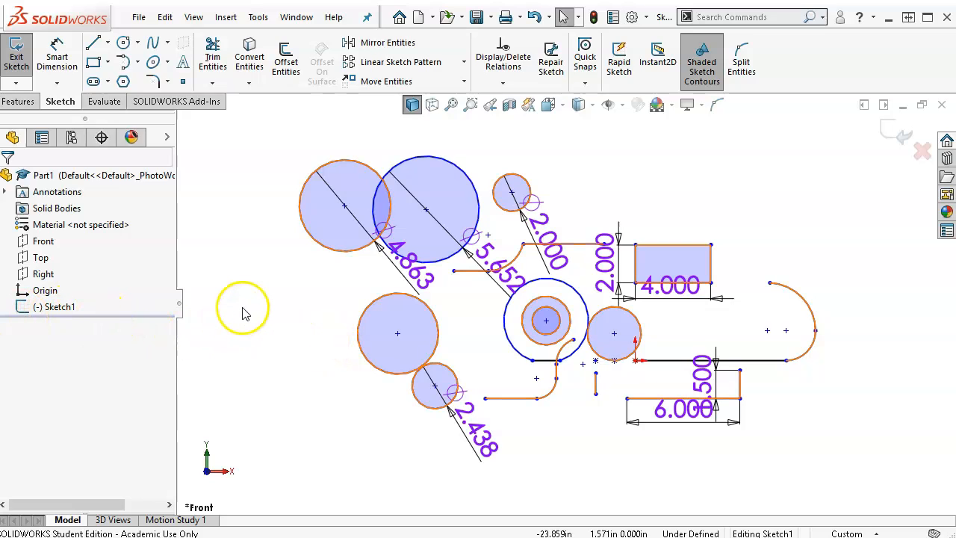
Toggle Shaded Sketch Contours off and back on.
{"action": "left_click", "coordinate": [695, 85]}
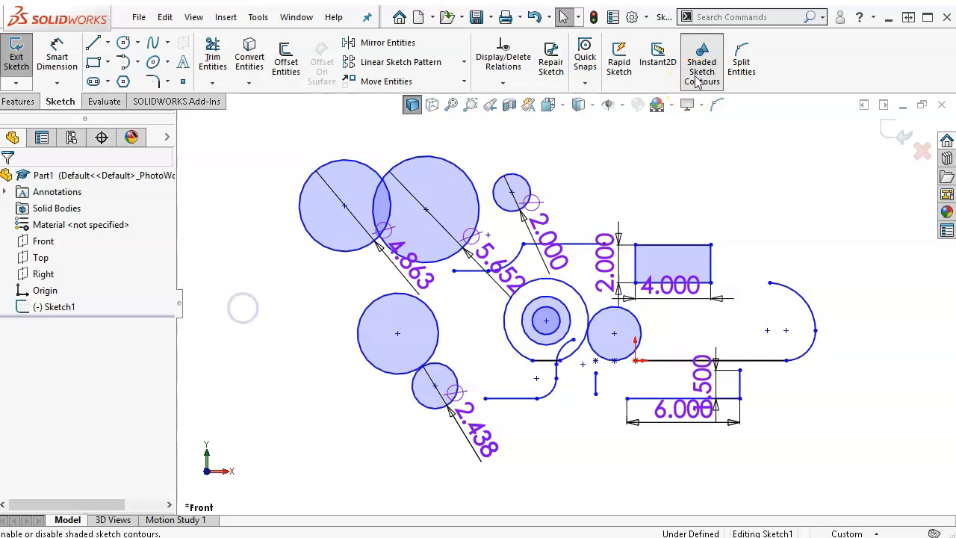
{"action": "left_click", "coordinate": [698, 83]}
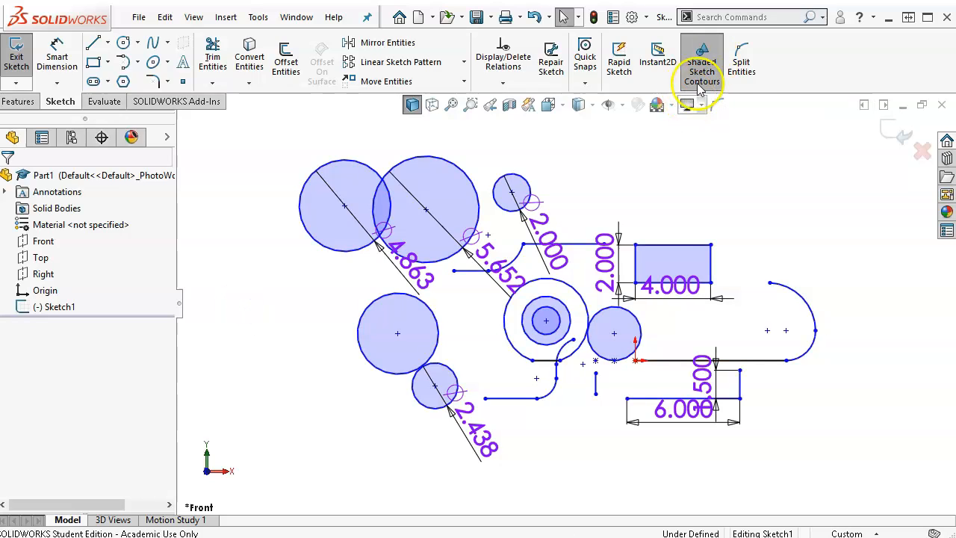
Look through the Standard category of commands in the Customize dialog and close it without changes.
{"action": "left_click", "coordinate": [793, 65]}
{"action": "right_click", "coordinate": [793, 66]}
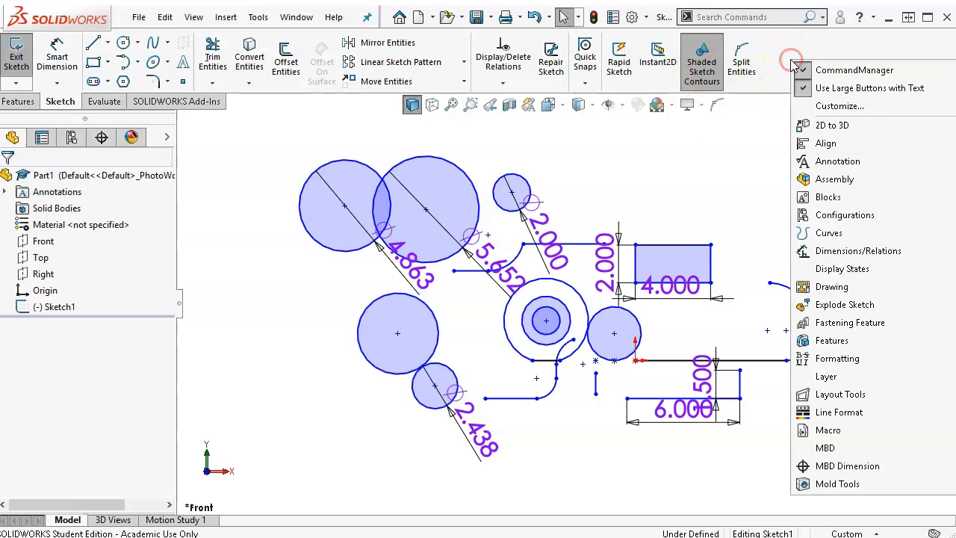
{"action": "left_click", "coordinate": [818, 105]}
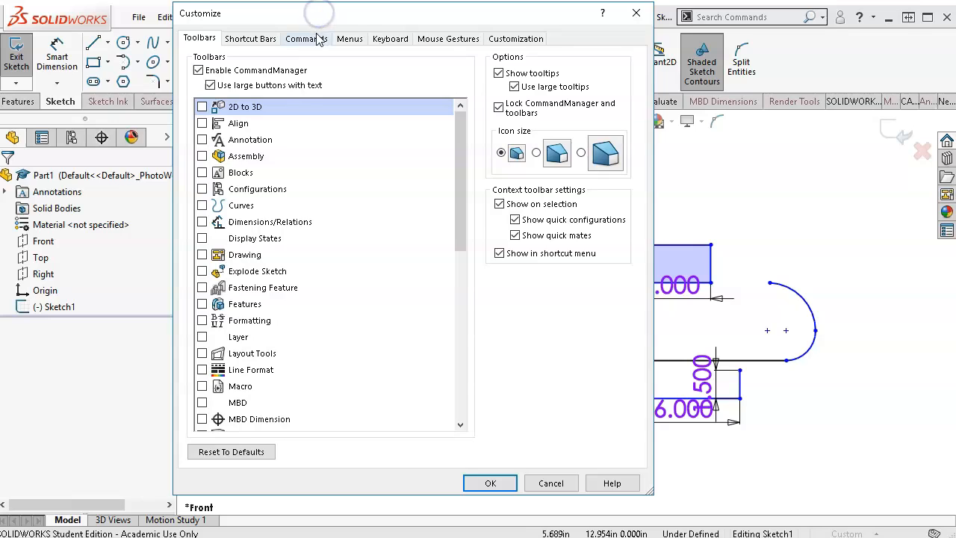
{"action": "left_click", "coordinate": [309, 37]}
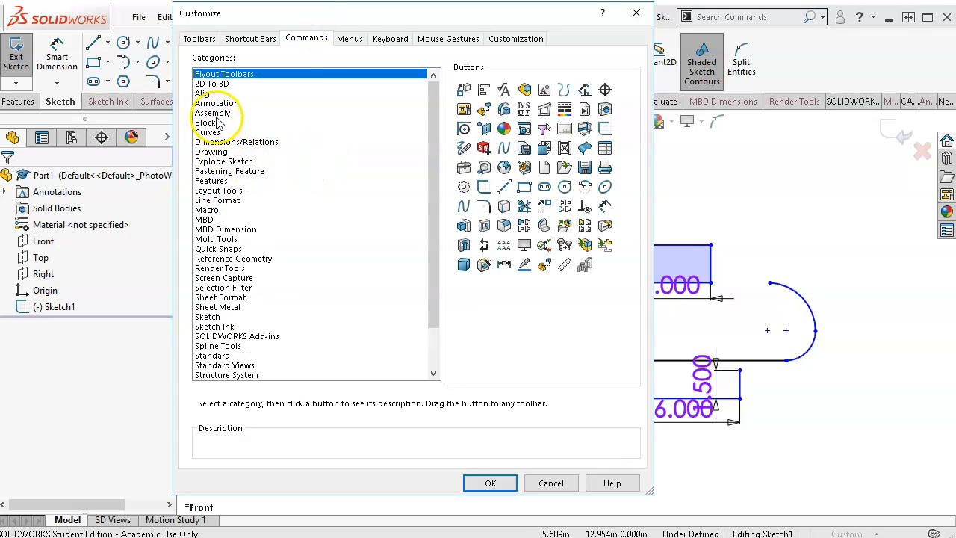
{"action": "left_click", "coordinate": [222, 365]}
{"action": "left_click", "coordinate": [220, 356]}
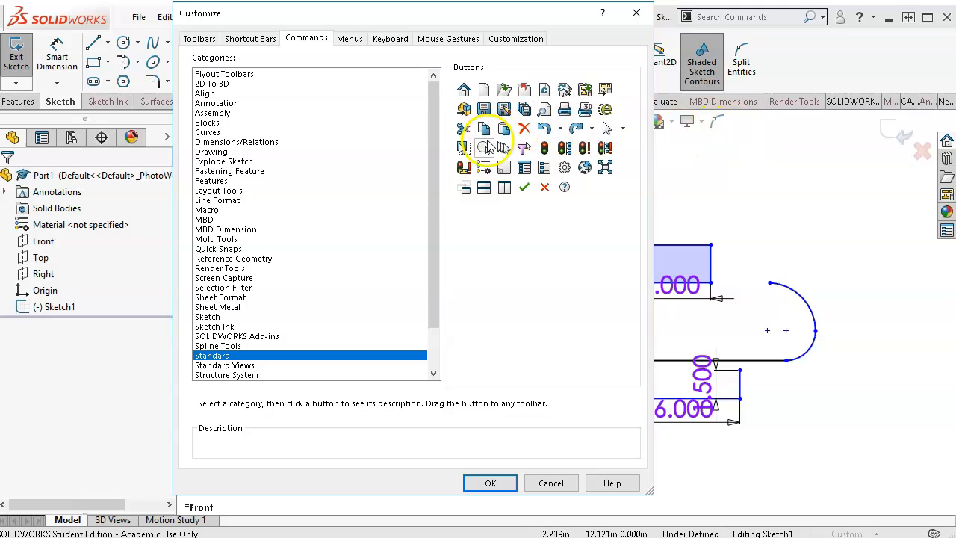
{"action": "left_click", "coordinate": [548, 483]}
Search the commands for "shaded" and choose Shaded Sketch Contours from the results.
{"action": "left_click", "coordinate": [738, 16]}
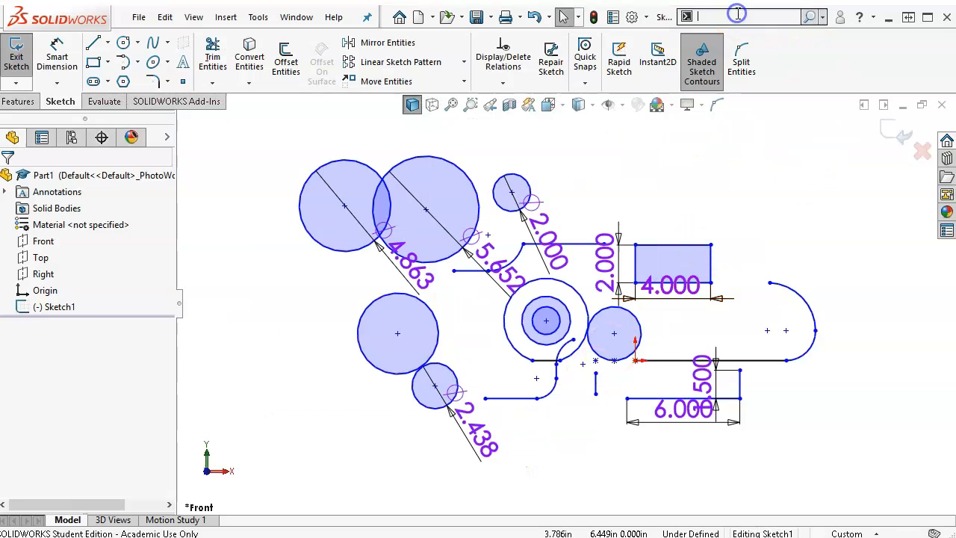
{"action": "left_click", "coordinate": [823, 16]}
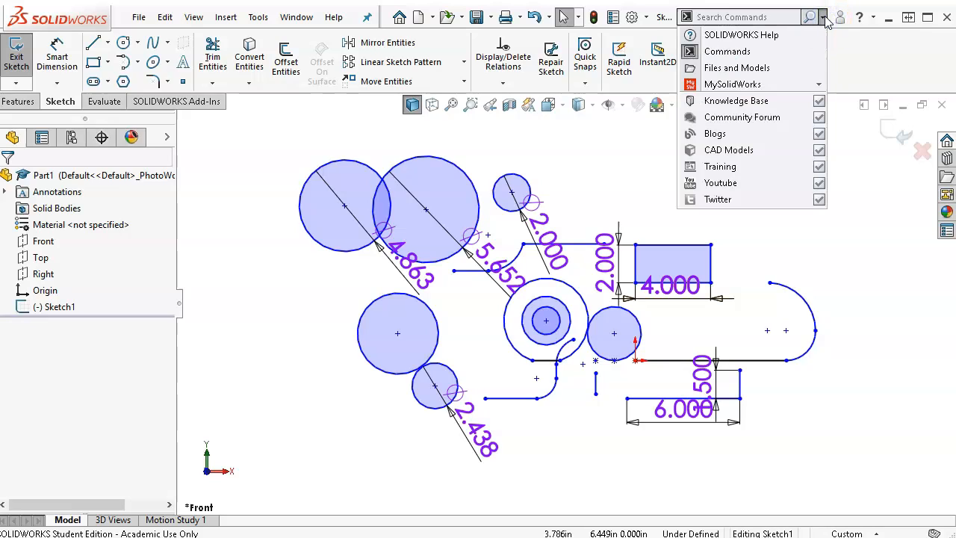
{"action": "left_click", "coordinate": [762, 20]}
{"action": "type", "text": "shaded"}
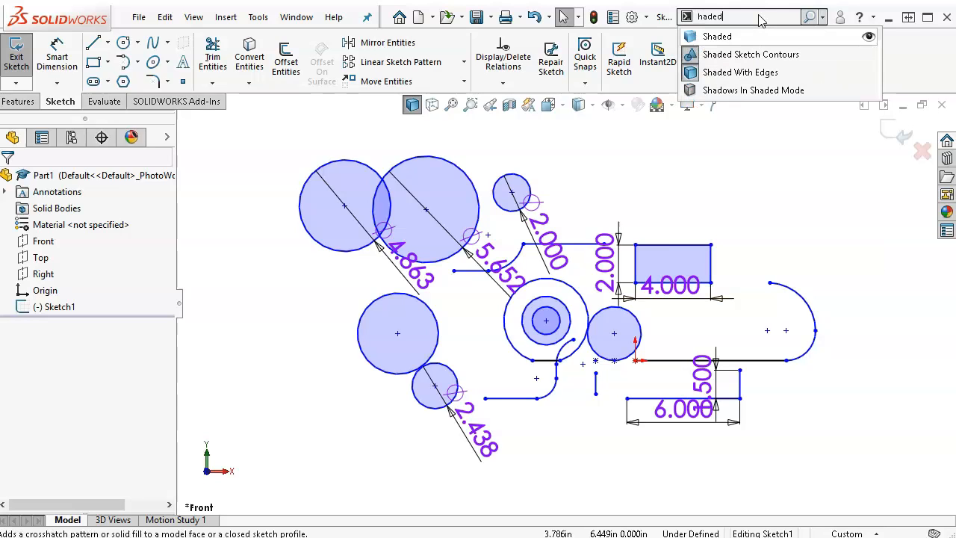
{"action": "left_click", "coordinate": [755, 60]}
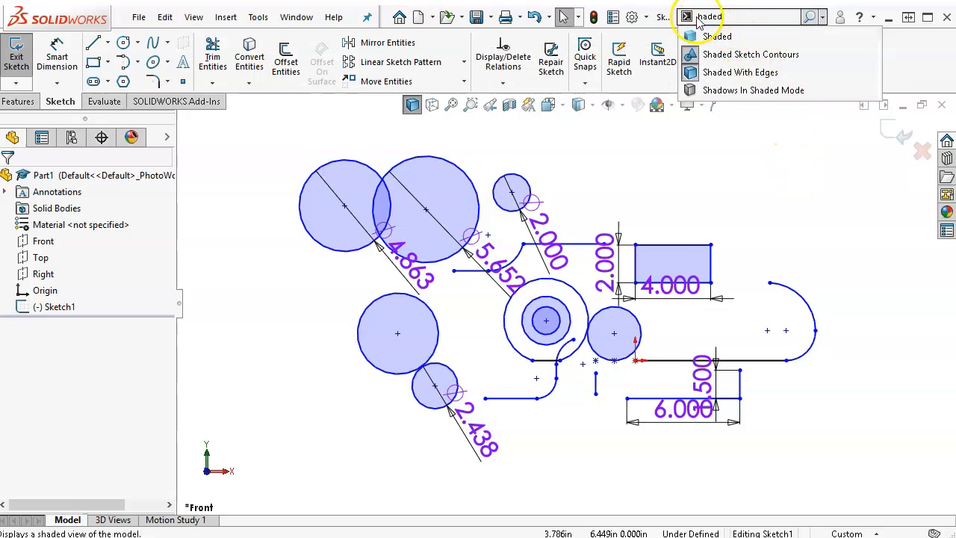
{"action": "left_click", "coordinate": [708, 54]}
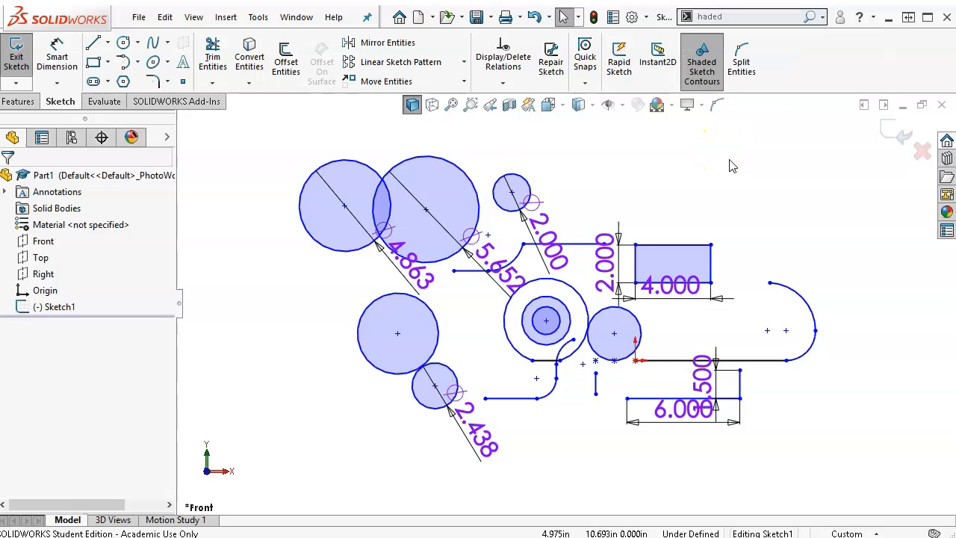
Compare the sketch without and with shaded contours, leaving the shading on.
{"action": "left_click", "coordinate": [703, 72]}
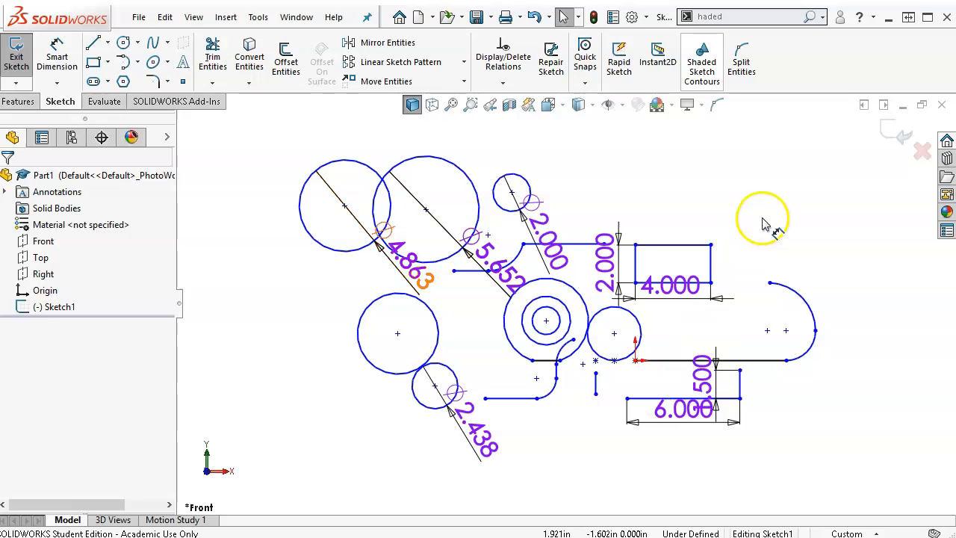
{"action": "left_click", "coordinate": [706, 64]}
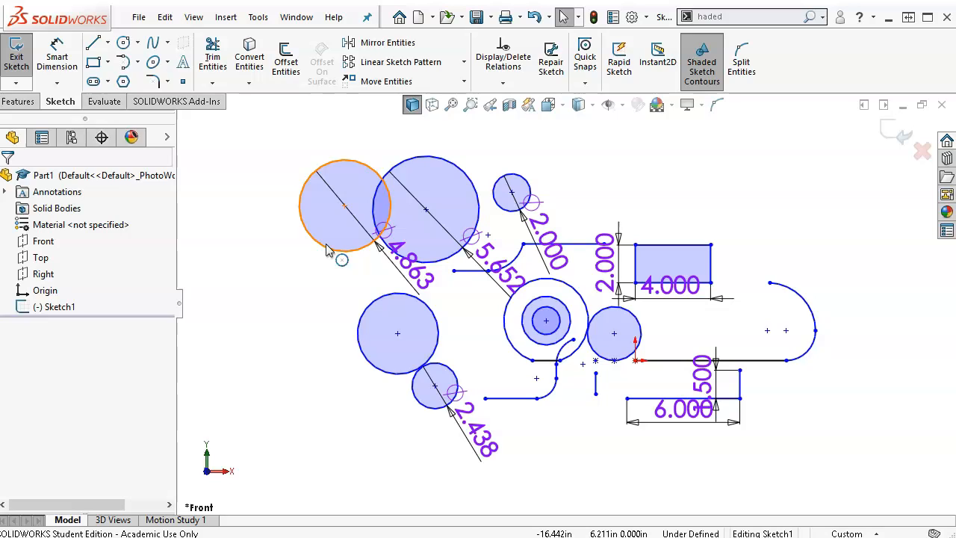
Examine the overlapping circles and the contour around the concentric circles, including its tangent circle and crossing curve, and fit the whole sketch in view.
{"action": "left_click", "coordinate": [379, 227]}
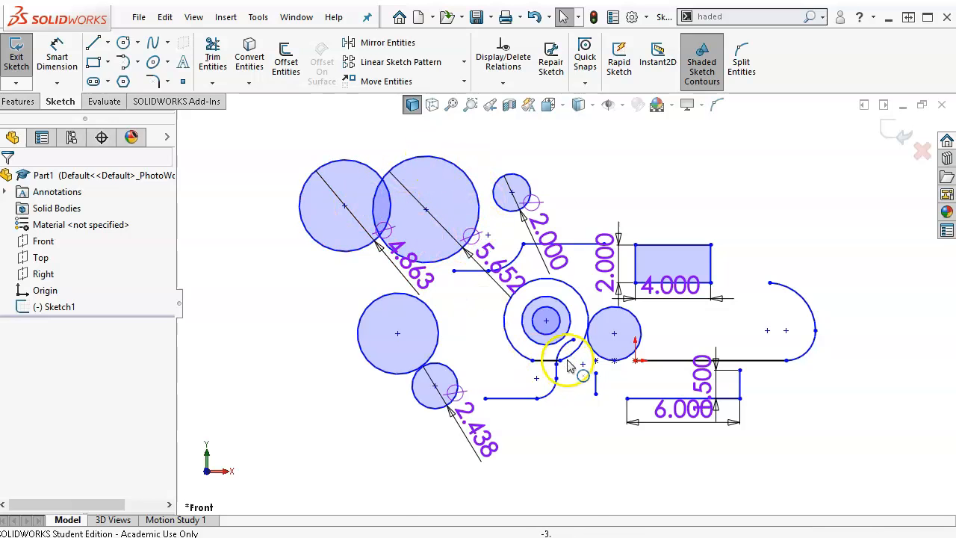
{"action": "scroll", "coordinate": [567, 348], "scroll_direction": "down", "scroll_amount": 2}
{"action": "scroll", "coordinate": [566, 344], "scroll_direction": "down", "scroll_amount": 1}
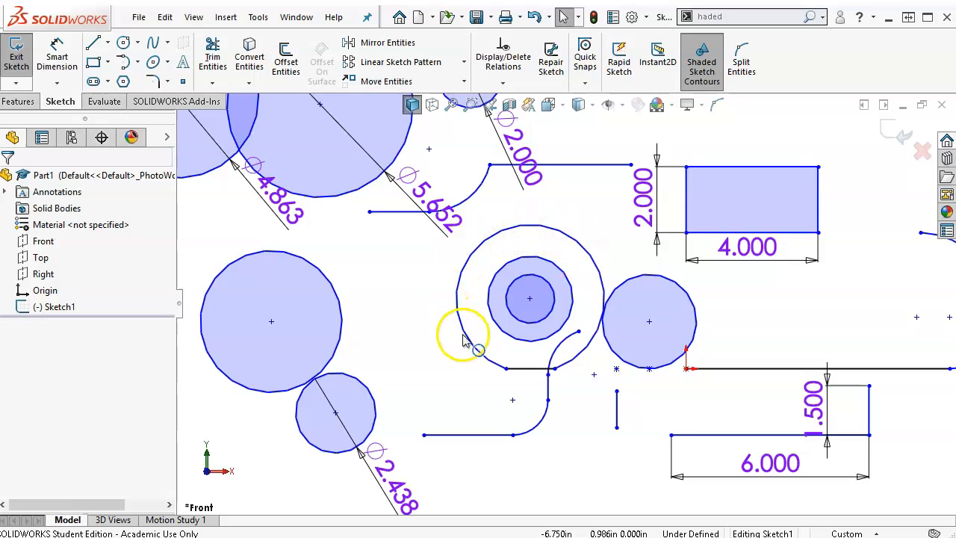
{"action": "left_click", "coordinate": [558, 347]}
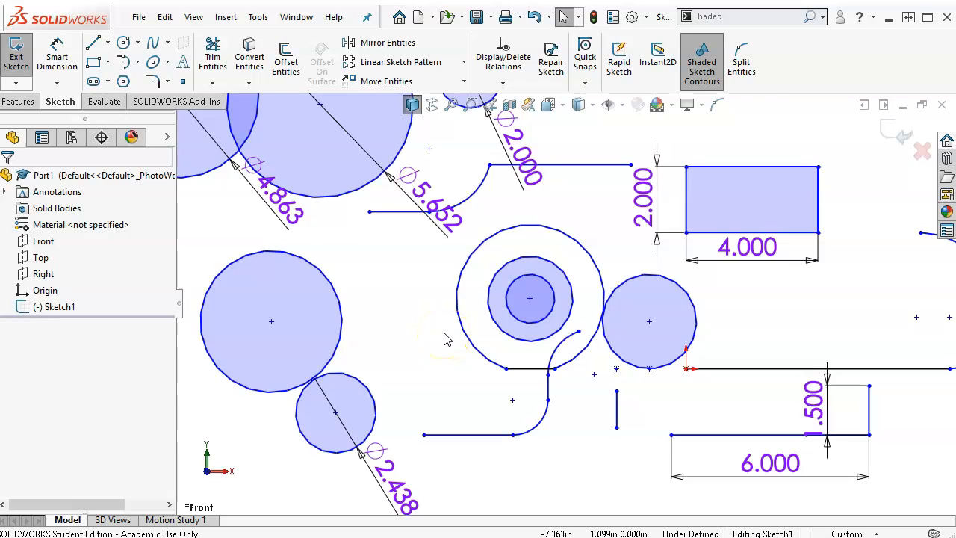
{"action": "scroll", "coordinate": [444, 339], "scroll_direction": "up", "scroll_amount": 2}
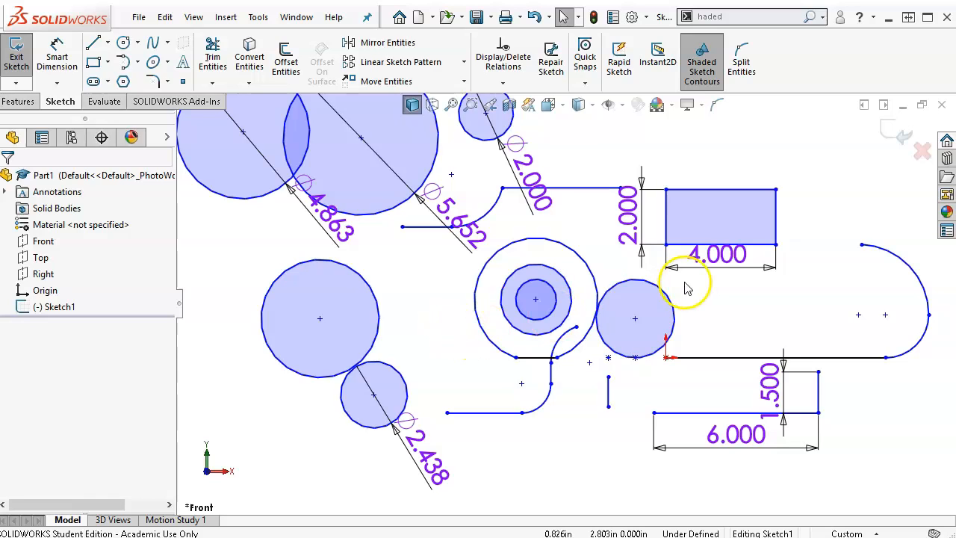
{"action": "scroll", "coordinate": [677, 293], "scroll_direction": "down", "scroll_amount": 2}
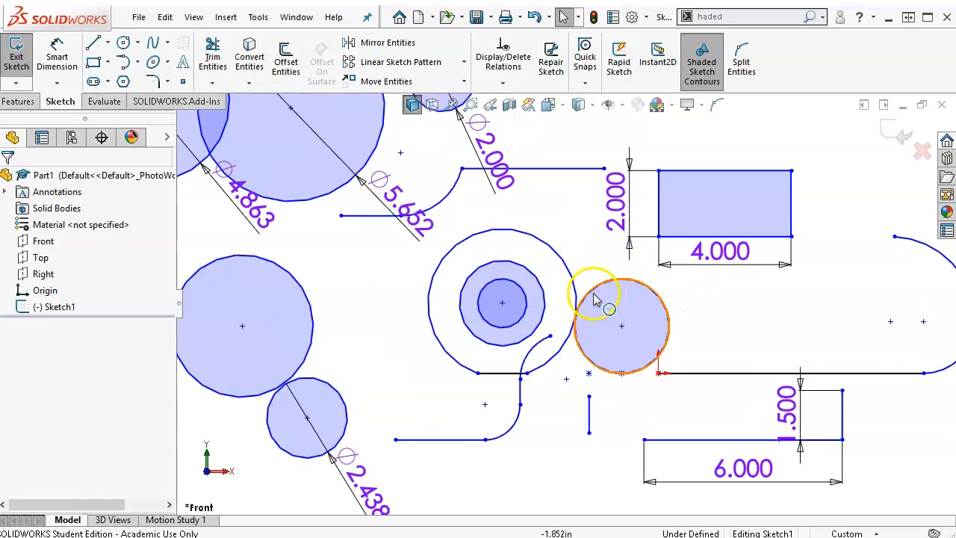
{"action": "left_click", "coordinate": [566, 292]}
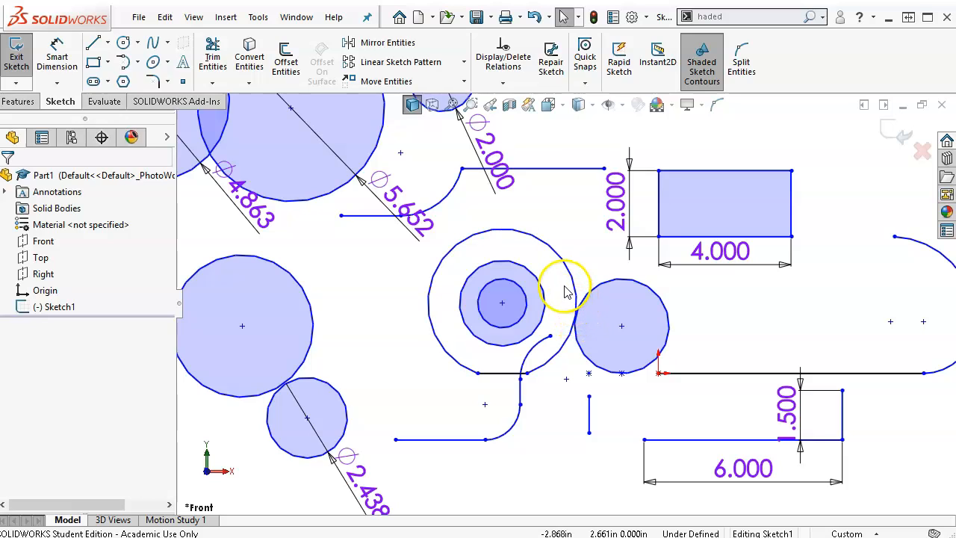
{"action": "left_click", "coordinate": [591, 316]}
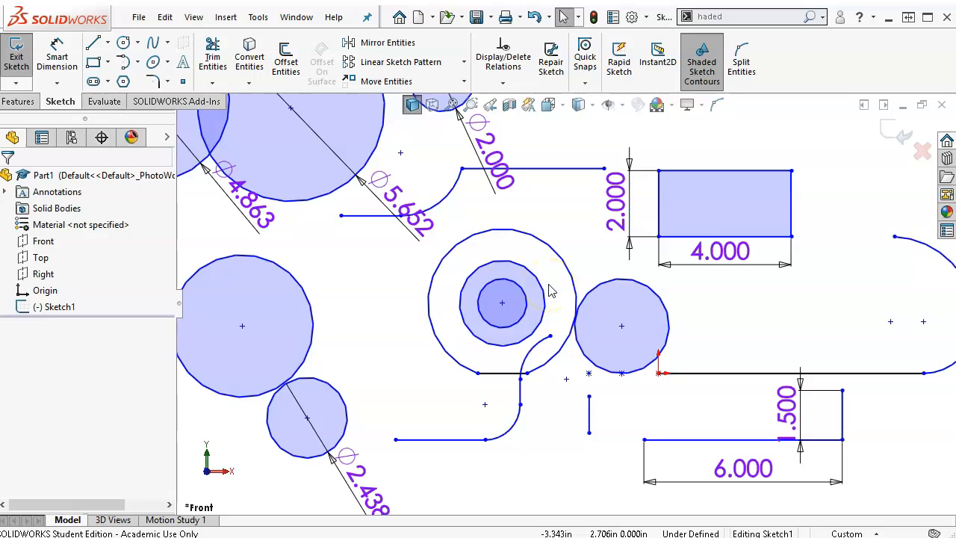
{"action": "left_click", "coordinate": [577, 329]}
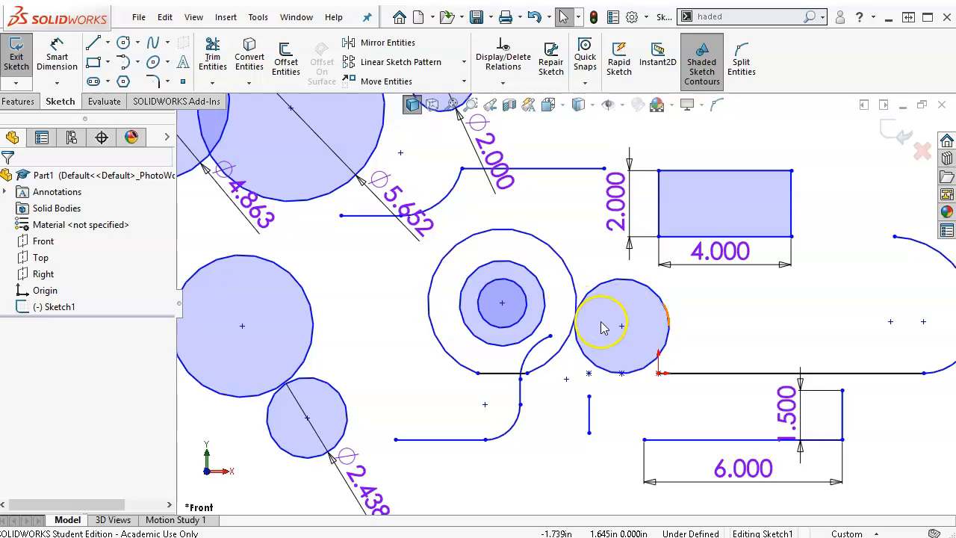
{"action": "key", "text": "f"}
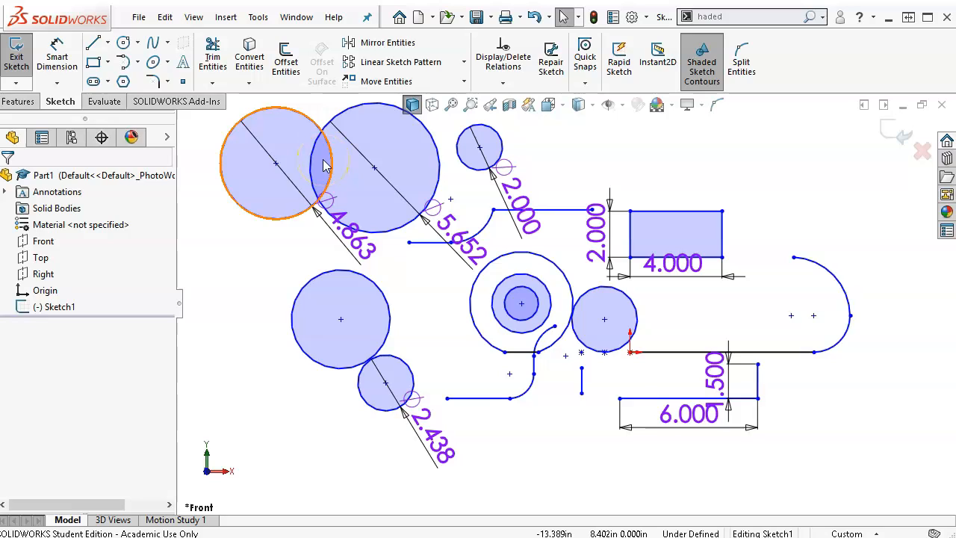
Move the 1.500 height dimension outside the short vertical line at the end of the 6.000 line.
{"action": "scroll", "coordinate": [456, 336], "scroll_direction": "up", "scroll_amount": 2}
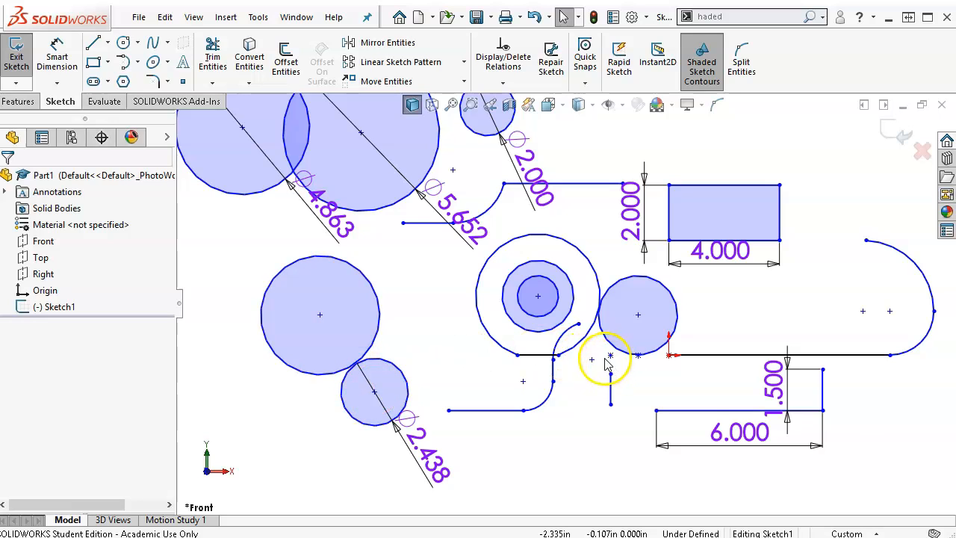
{"action": "scroll", "coordinate": [835, 410], "scroll_direction": "down", "scroll_amount": 3}
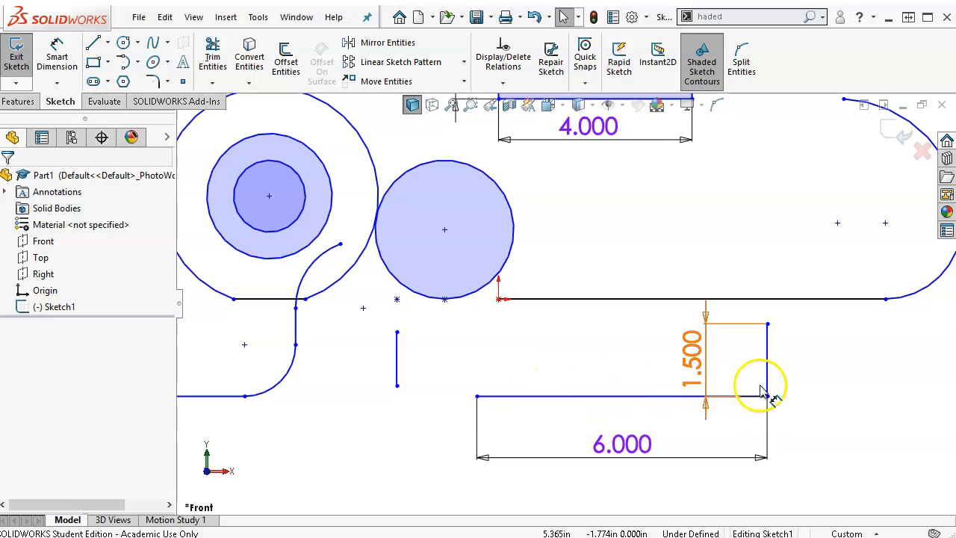
{"action": "left_click_drag", "start_coordinate": [702, 348], "coordinate": [819, 366]}
{"action": "left_click", "coordinate": [773, 322]}
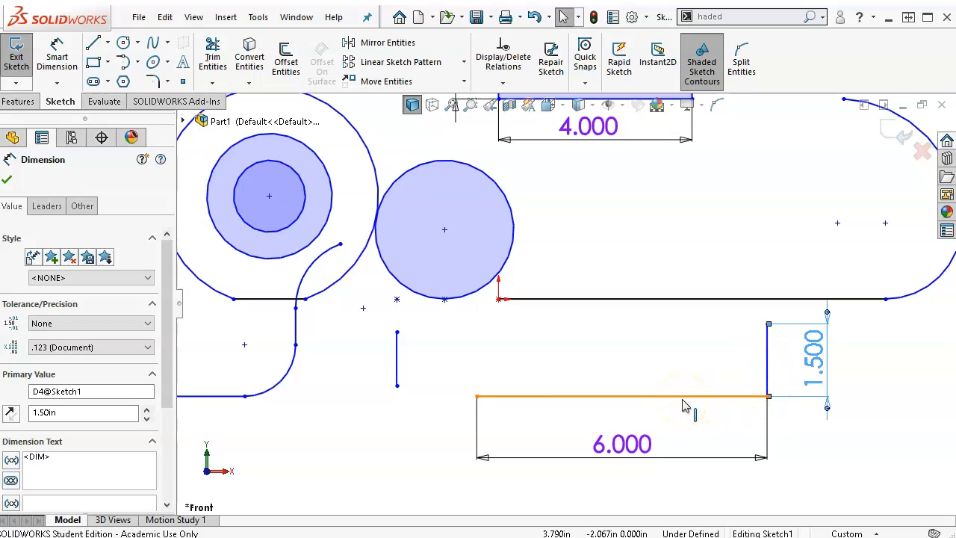
Extrude the non-overlapping regions of the 4.863 and 5.652 circles to a blind depth of 8.820in, leaving out their shared overlap.
{"action": "scroll", "coordinate": [656, 383], "scroll_direction": "up", "scroll_amount": 3}
{"action": "scroll", "coordinate": [520, 197], "scroll_direction": "up", "scroll_amount": 3}
{"action": "middle_click_drag", "start_coordinate": [469, 156], "coordinate": [508, 219], "text": "ctrl"}
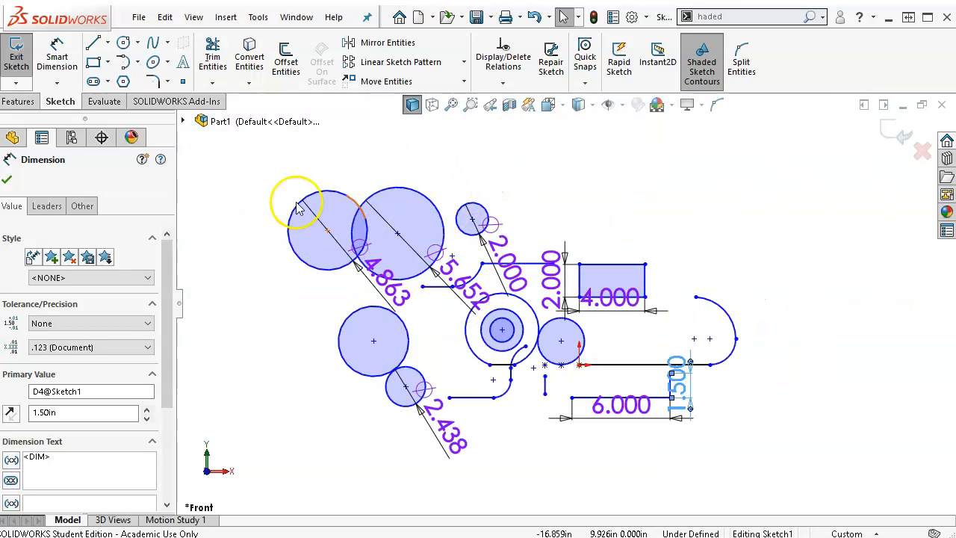
{"action": "left_click", "coordinate": [18, 102]}
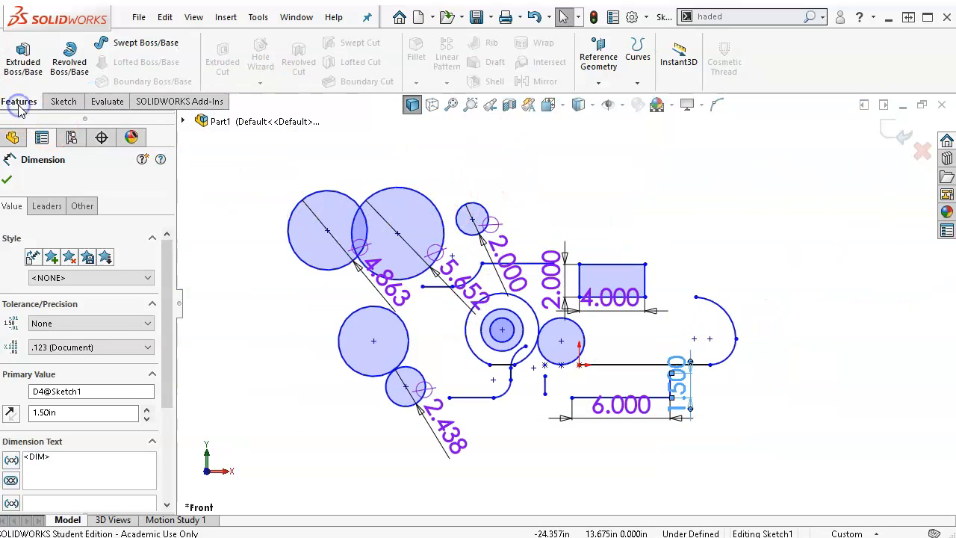
{"action": "left_click", "coordinate": [22, 60]}
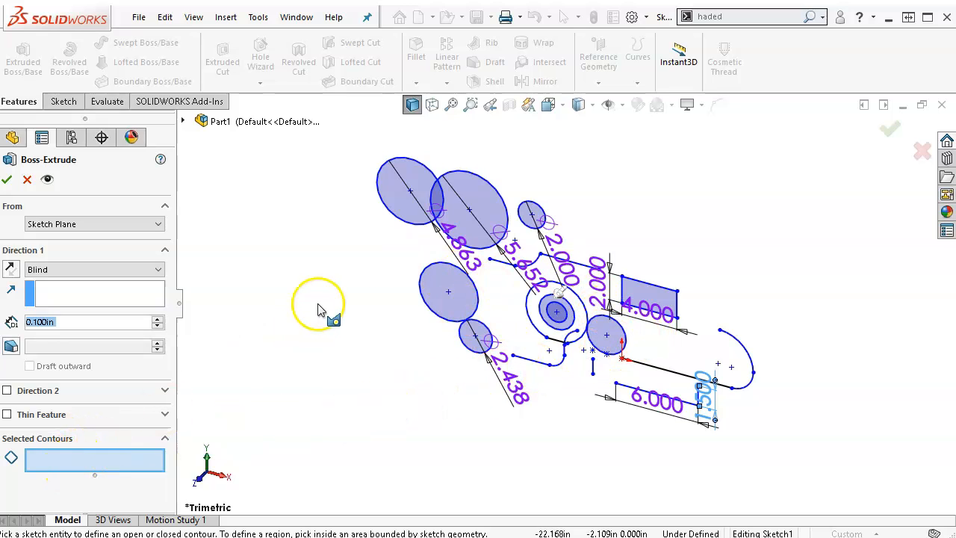
{"action": "left_click", "coordinate": [399, 214]}
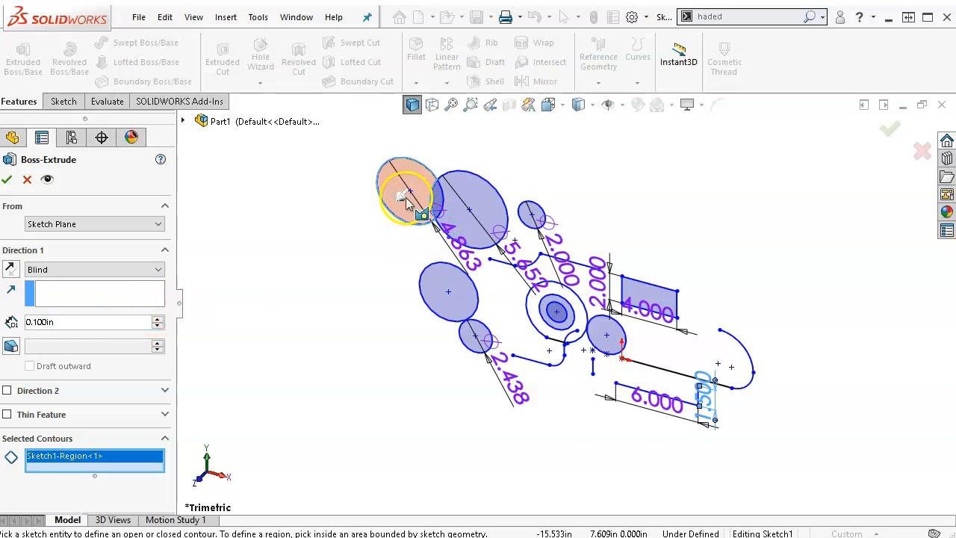
{"action": "left_click_drag", "start_coordinate": [396, 208], "coordinate": [359, 290]}
{"action": "scroll", "coordinate": [415, 186], "scroll_direction": "down", "scroll_amount": 3}
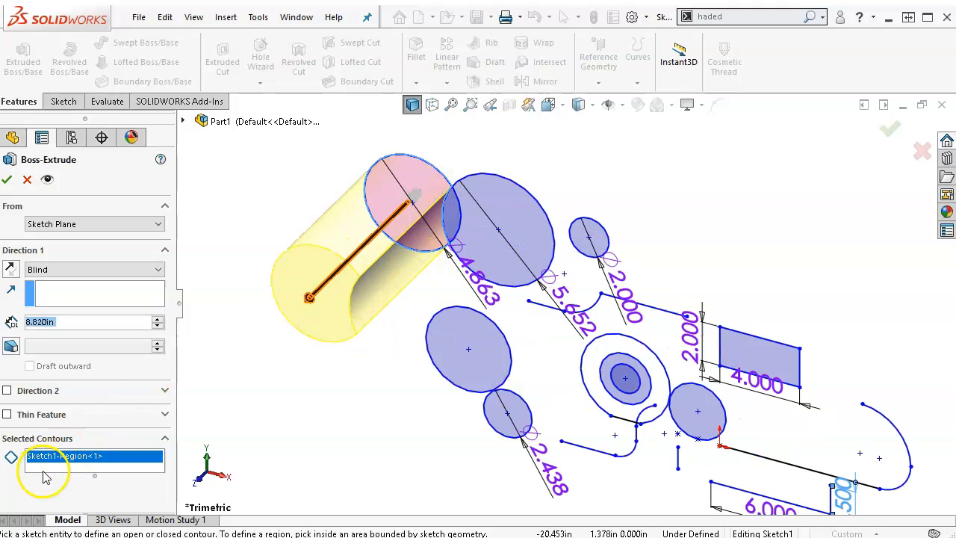
{"action": "left_click", "coordinate": [472, 233]}
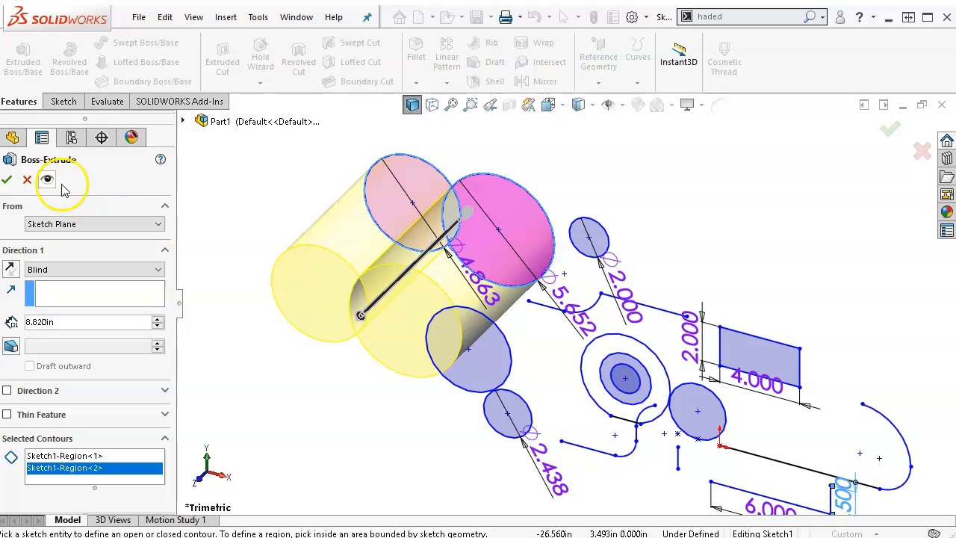
{"action": "left_click", "coordinate": [8, 180]}
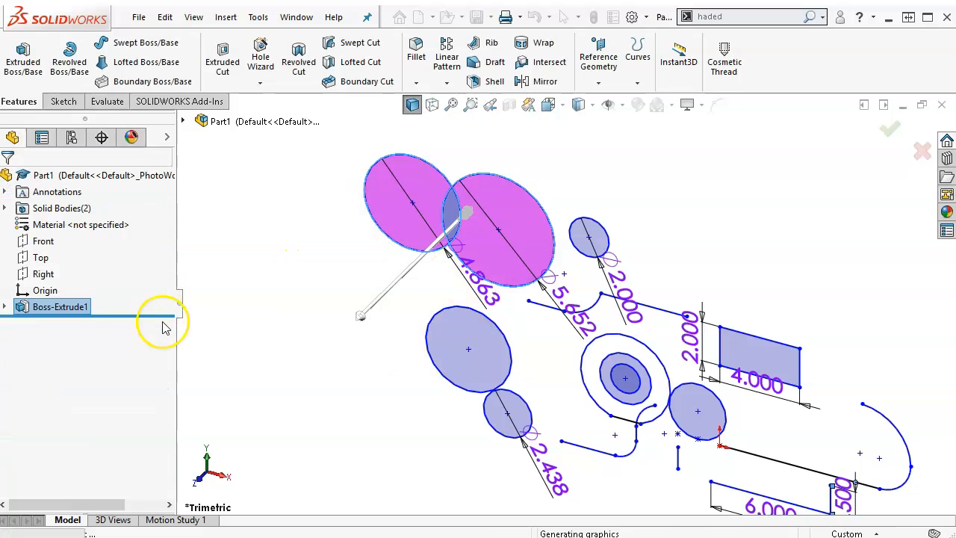
Examine the two separate solid bodies produced by the extrusion, highlighting each one in turn.
{"action": "left_click", "coordinate": [4, 207]}
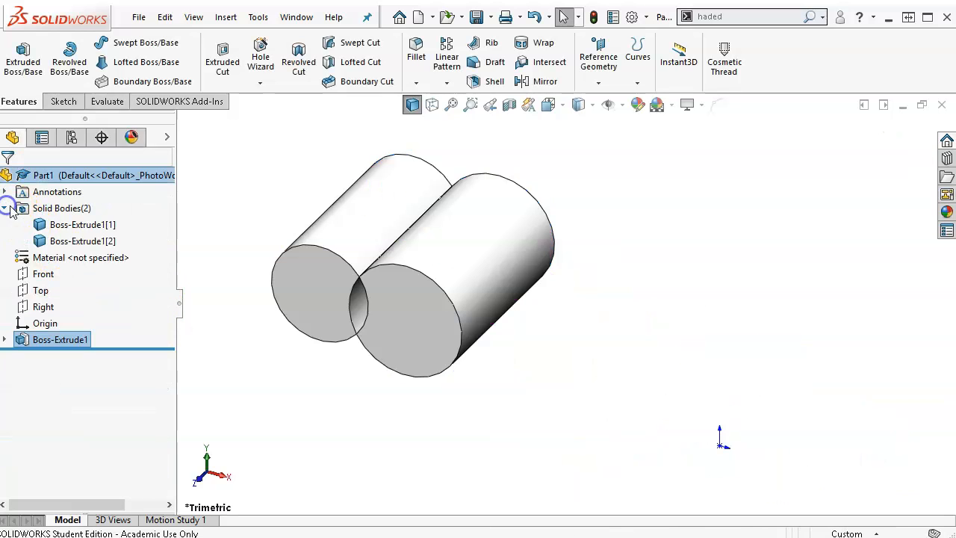
{"action": "left_click", "coordinate": [69, 228]}
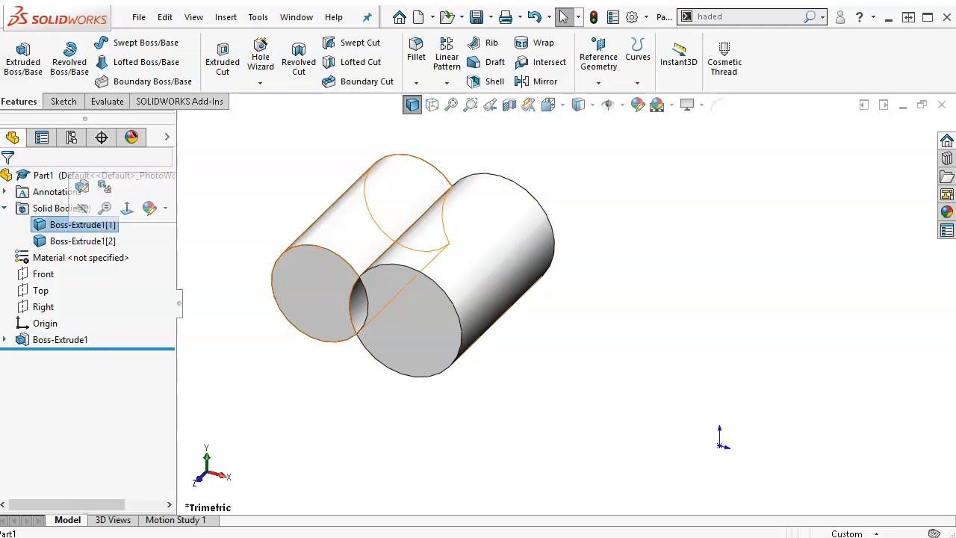
{"action": "left_click", "coordinate": [68, 240]}
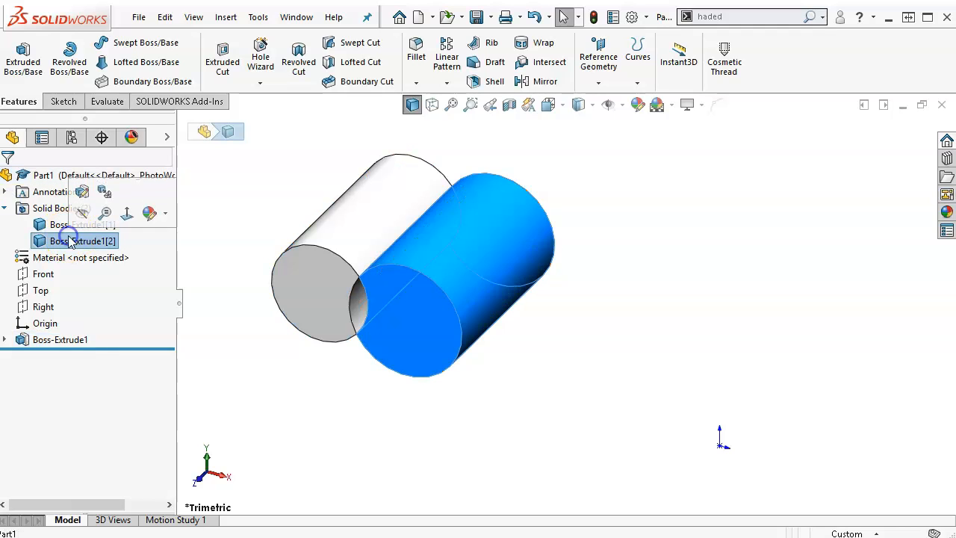
Edit Boss-Extrude1 to add the overlap region between the two circles to its selected contours.
{"action": "left_click", "coordinate": [50, 340]}
{"action": "right_click", "coordinate": [49, 340]}
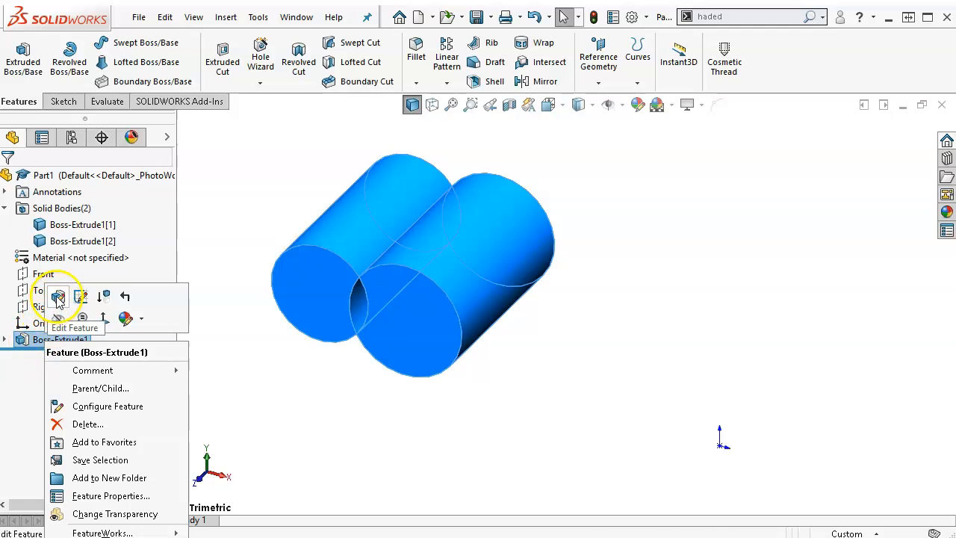
{"action": "left_click", "coordinate": [59, 299]}
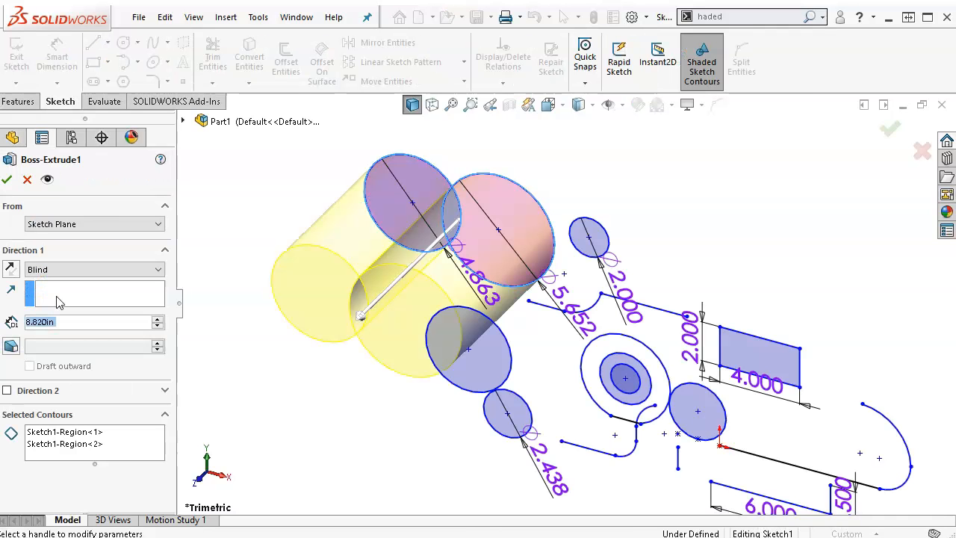
{"action": "left_click", "coordinate": [124, 446]}
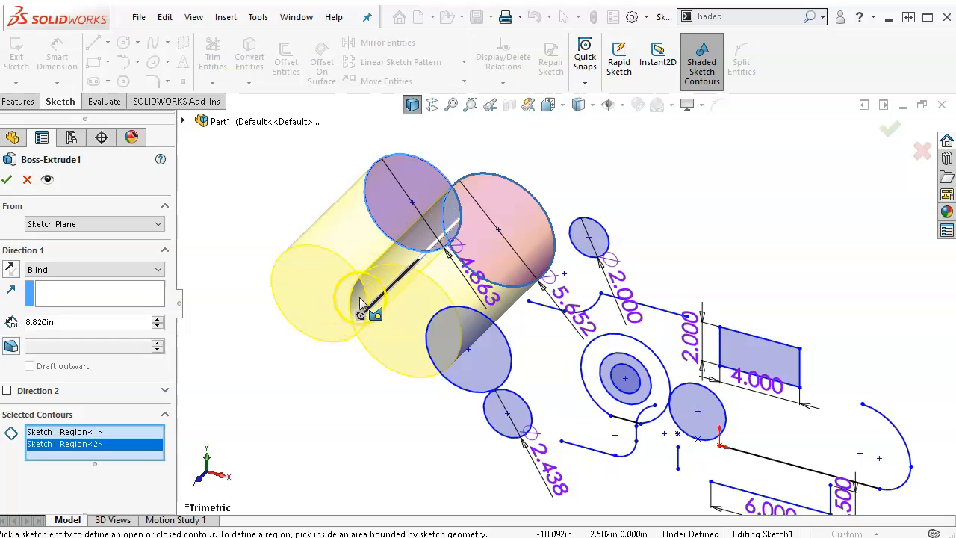
{"action": "left_click", "coordinate": [454, 212]}
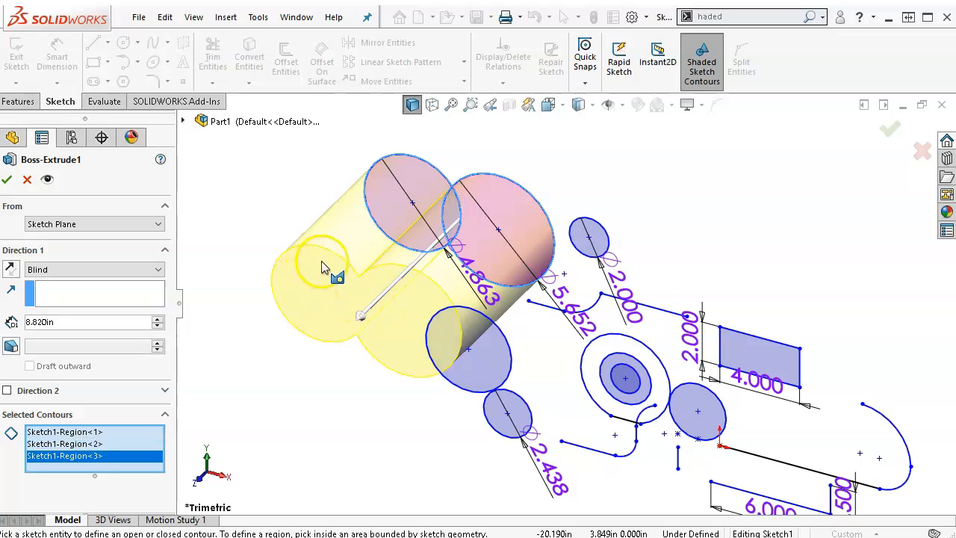
{"action": "left_click", "coordinate": [7, 182]}
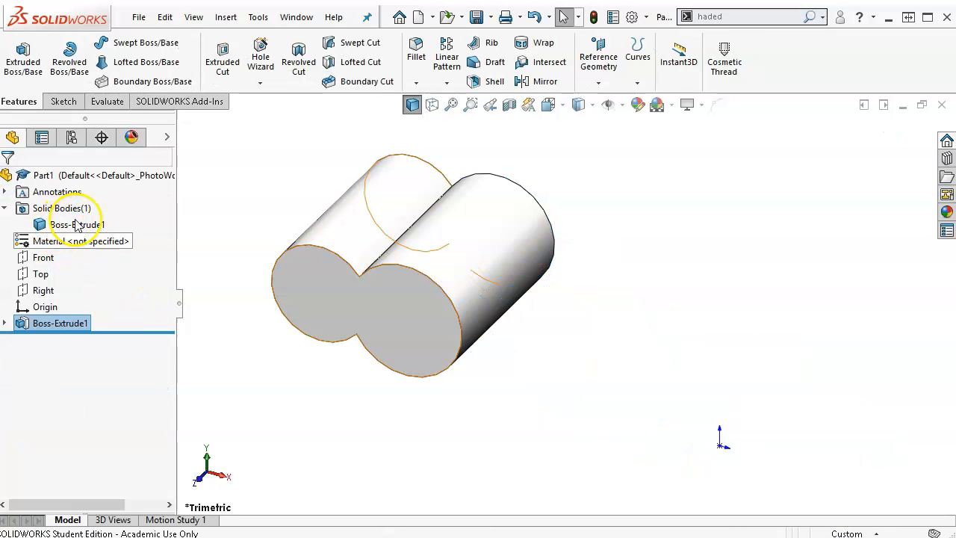
Edit Boss-Extrude1 to replace its selected contours with the regions of the 2.438 circle and the larger circle touching it.
{"action": "left_click", "coordinate": [52, 327]}
{"action": "right_click", "coordinate": [52, 327]}
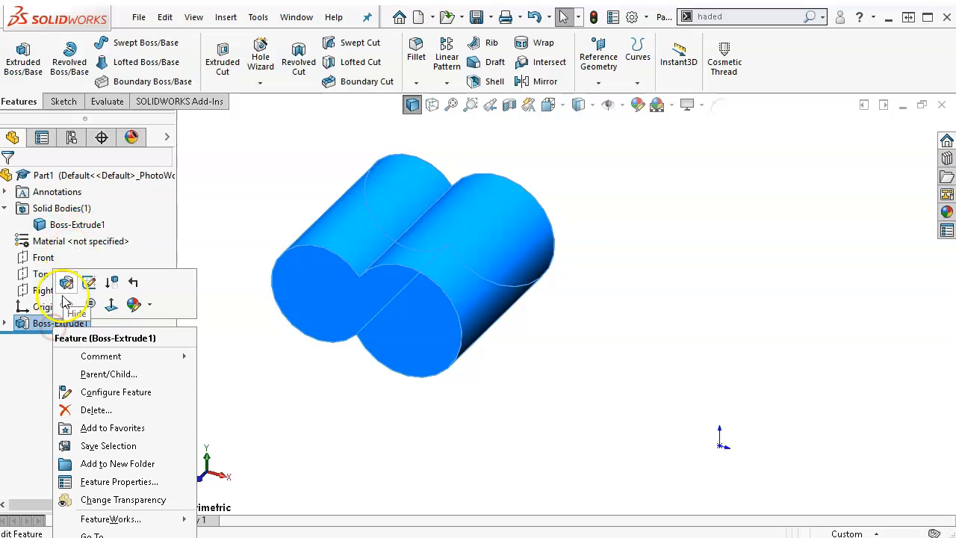
{"action": "left_click", "coordinate": [67, 281]}
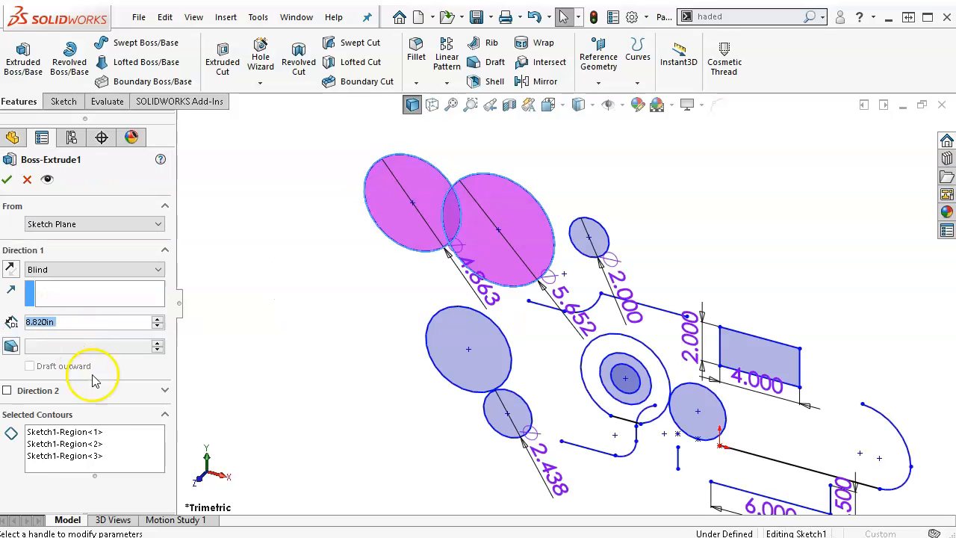
{"action": "right_click", "coordinate": [103, 441]}
{"action": "left_click", "coordinate": [142, 446]}
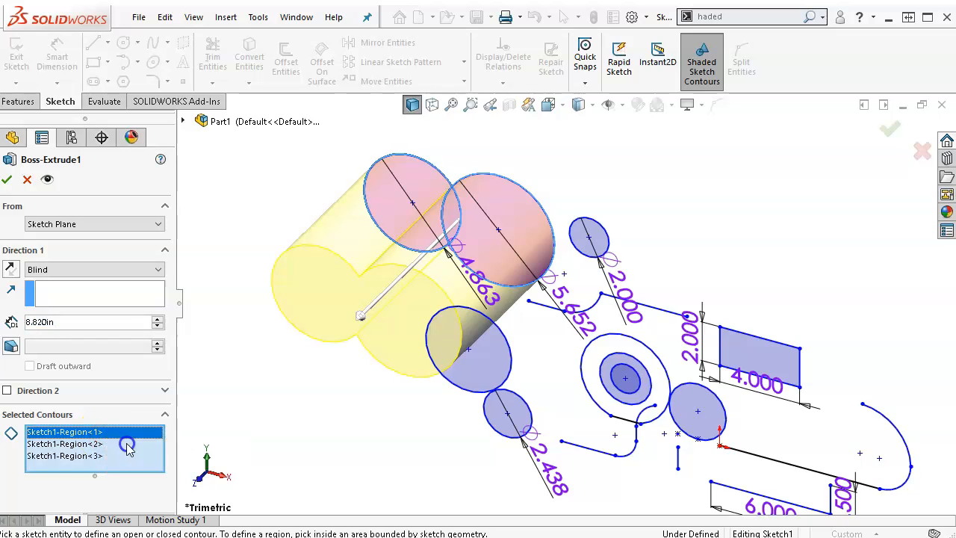
{"action": "left_click", "coordinate": [614, 363]}
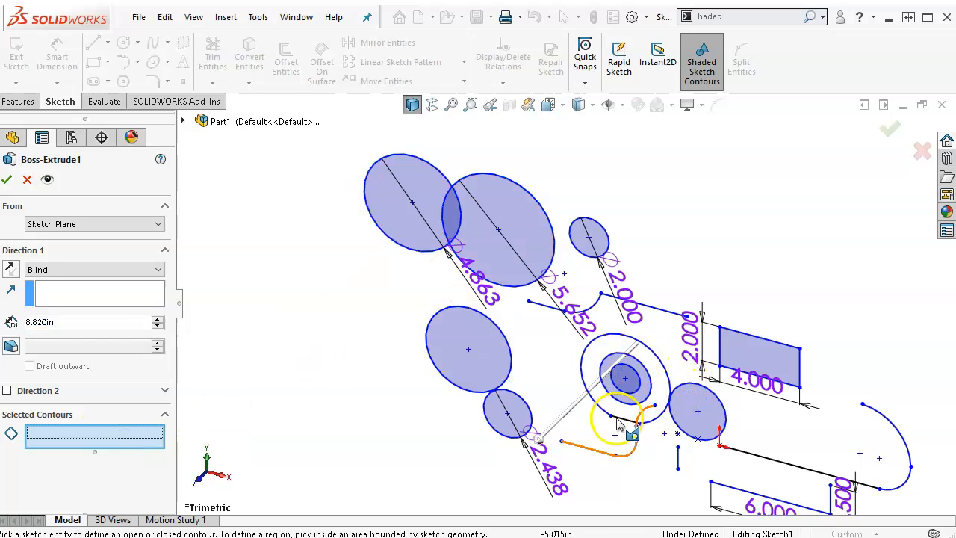
{"action": "left_click", "coordinate": [509, 406]}
{"action": "left_click", "coordinate": [489, 365]}
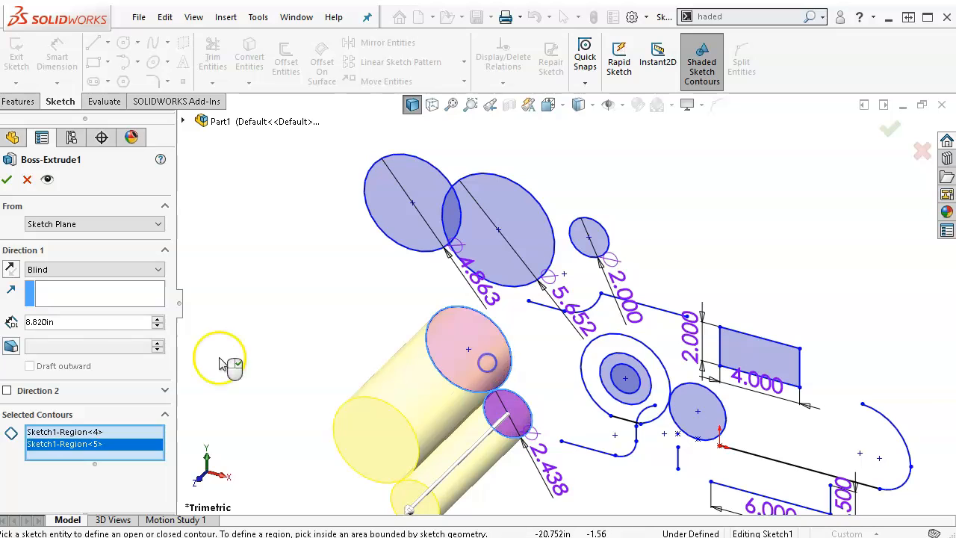
{"action": "left_click", "coordinate": [7, 180]}
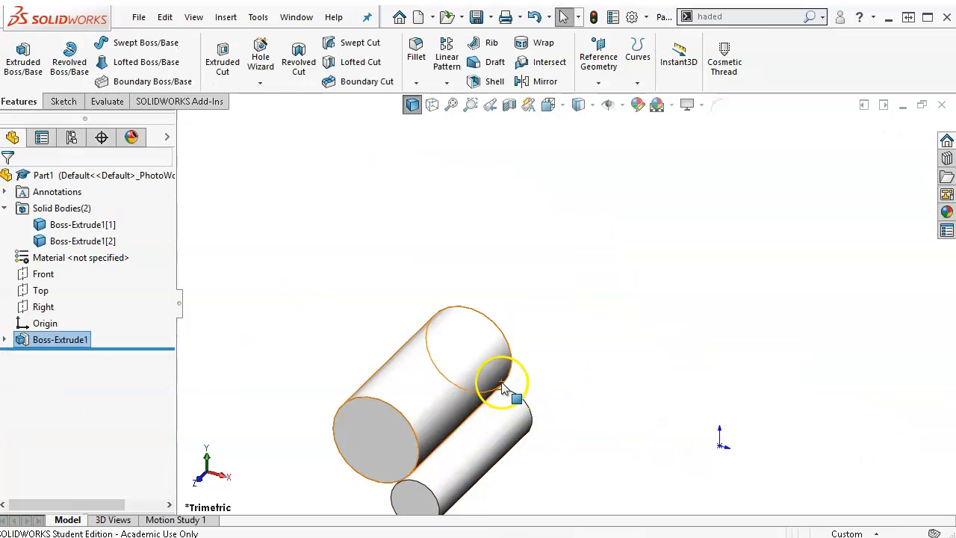
Reopen Boss-Extrude1 for editing and clear all of its selected contours.
{"action": "left_click", "coordinate": [38, 341]}
{"action": "right_click", "coordinate": [39, 342]}
{"action": "left_click", "coordinate": [47, 295]}
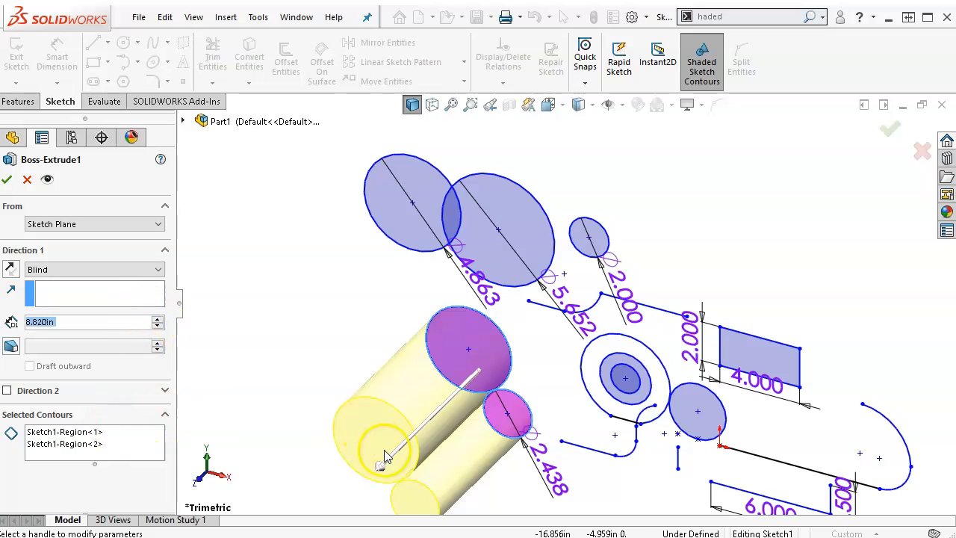
{"action": "right_click", "coordinate": [91, 439]}
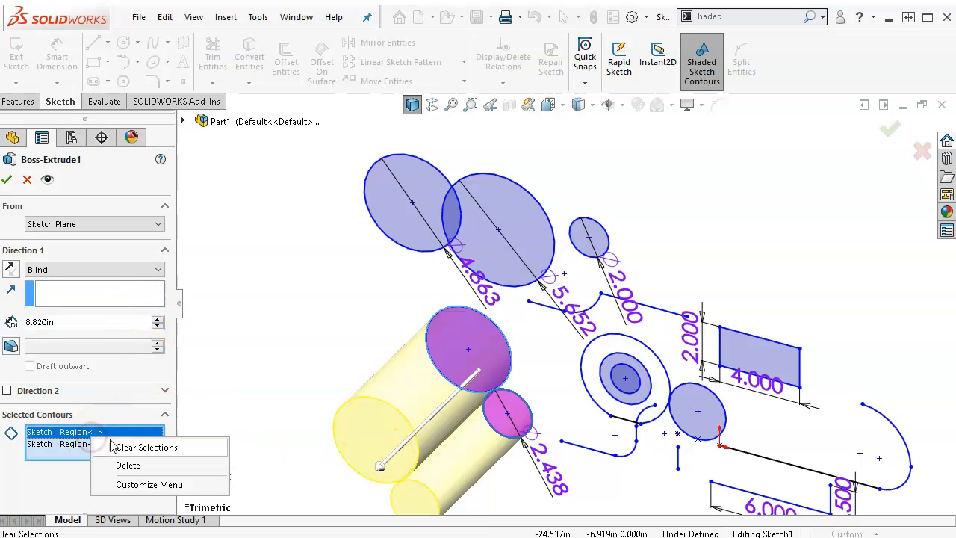
{"action": "left_click", "coordinate": [123, 448]}
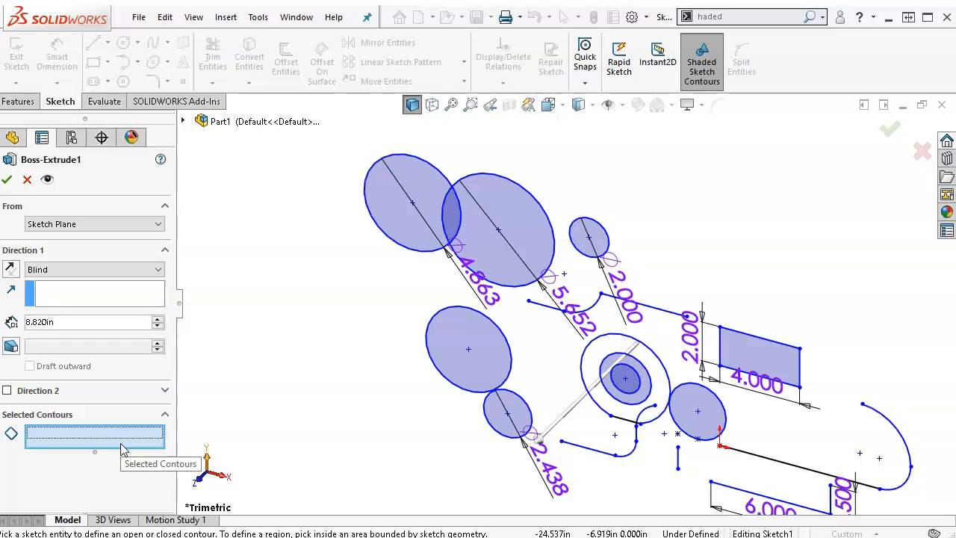
Select the full outline of the 4.863 circle and the 4.000 by 2.000 rectangle as the contours to extrude.
{"action": "scroll", "coordinate": [510, 404], "scroll_direction": "down", "scroll_amount": 1}
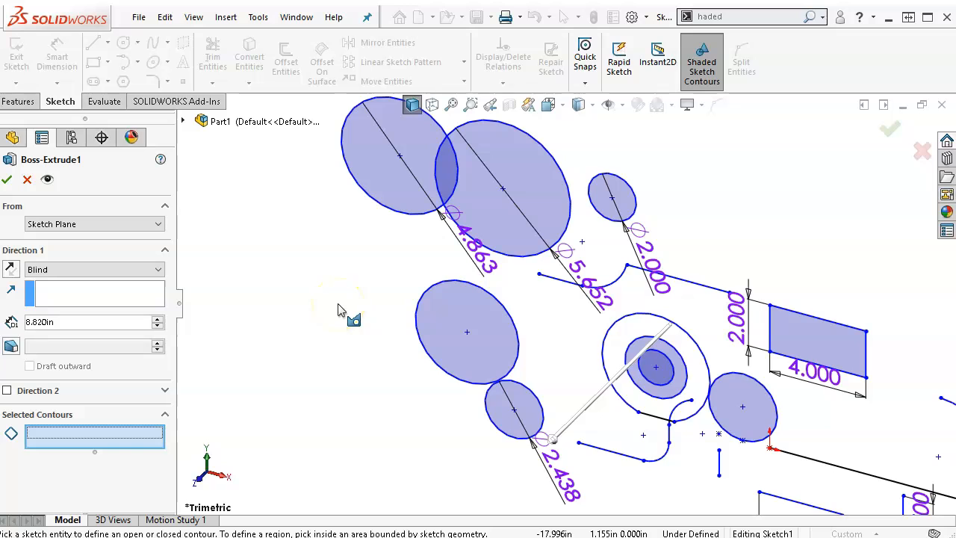
{"action": "scroll", "coordinate": [320, 271], "scroll_direction": "up", "scroll_amount": 1}
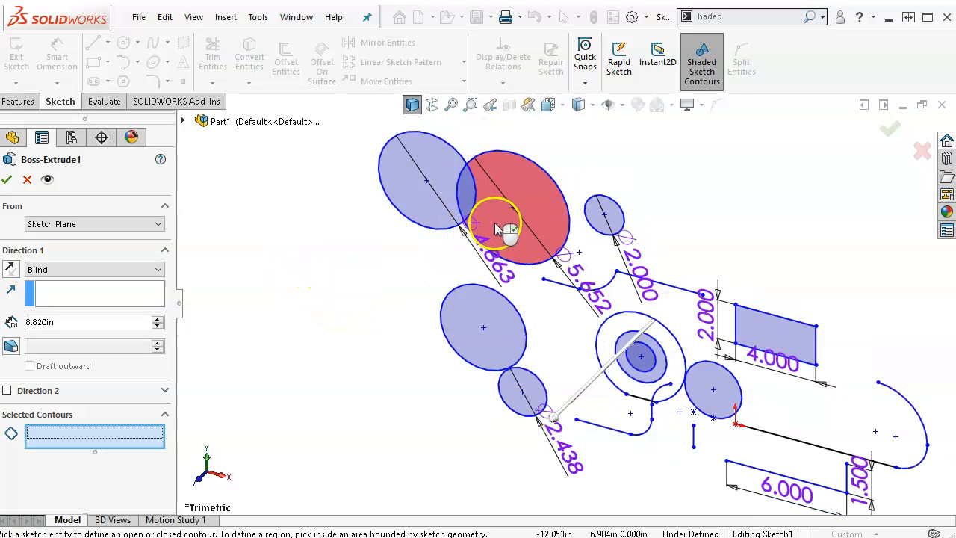
{"action": "scroll", "coordinate": [574, 142], "scroll_direction": "up", "scroll_amount": 1}
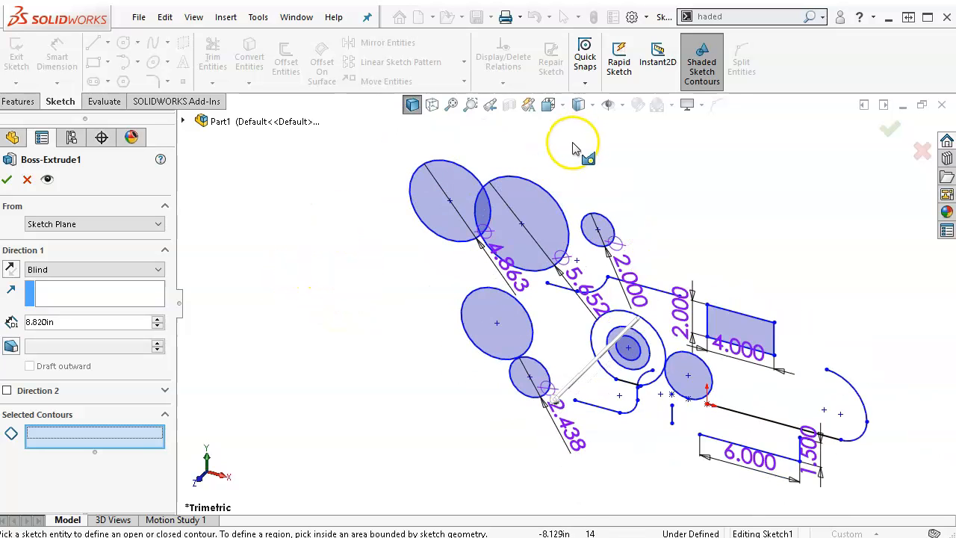
{"action": "scroll", "coordinate": [574, 147], "scroll_direction": "down", "scroll_amount": 1}
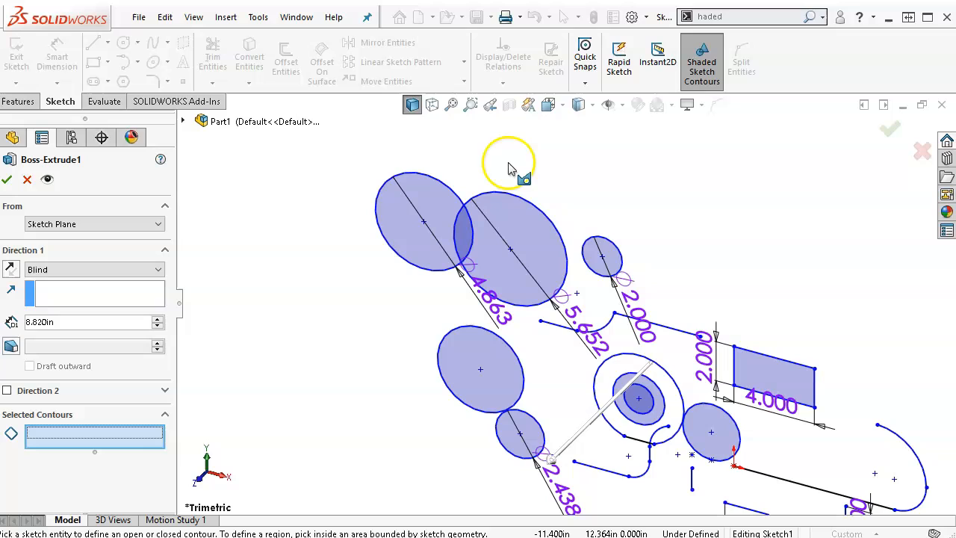
{"action": "left_click", "coordinate": [430, 180]}
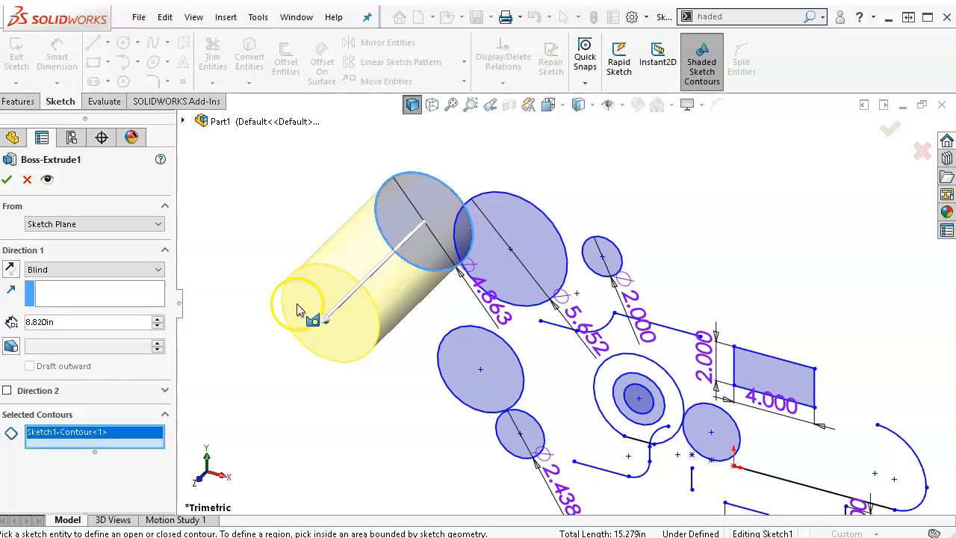
{"action": "left_click", "coordinate": [770, 357]}
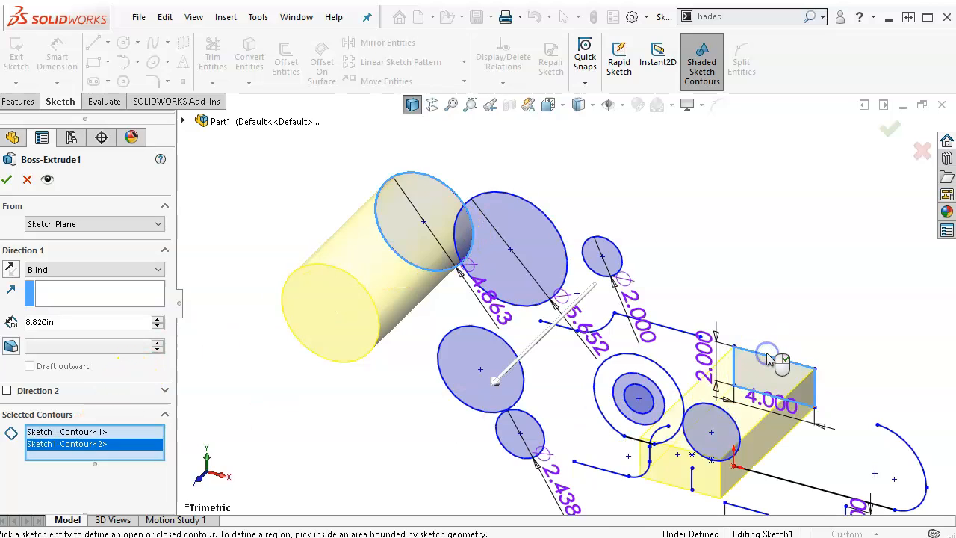
Try the outer concentric circle as a third contour, remove it from the selection, and apply the edited extrusion.
{"action": "left_click", "coordinate": [612, 363]}
{"action": "mouse_move", "coordinate": [309, 406]}
{"action": "middle_mouse_down"}
{"action": "mouse_move", "coordinate": [337, 327]}
{"action": "mouse_move", "coordinate": [340, 427]}
{"action": "mouse_move", "coordinate": [364, 334]}
{"action": "middle_mouse_up"}
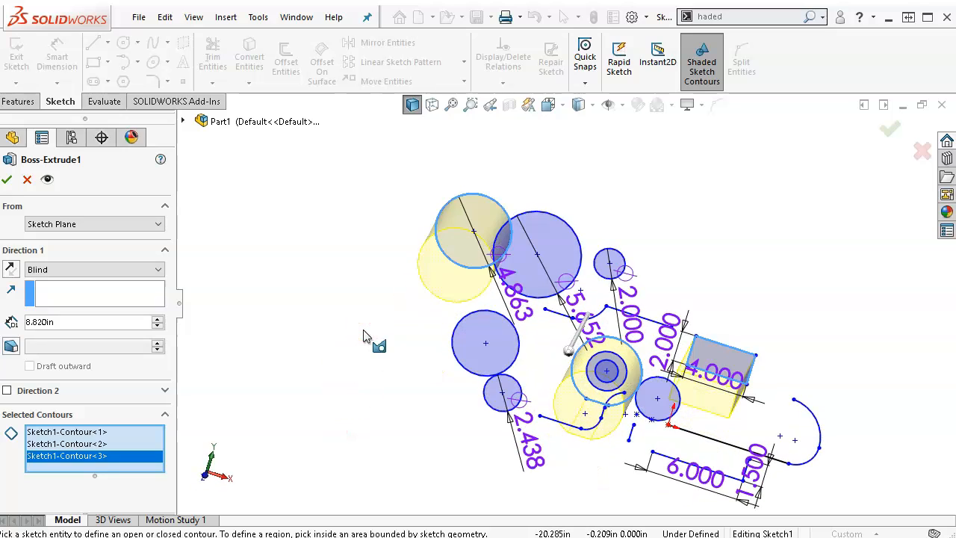
{"action": "key", "text": "ctrl+7"}
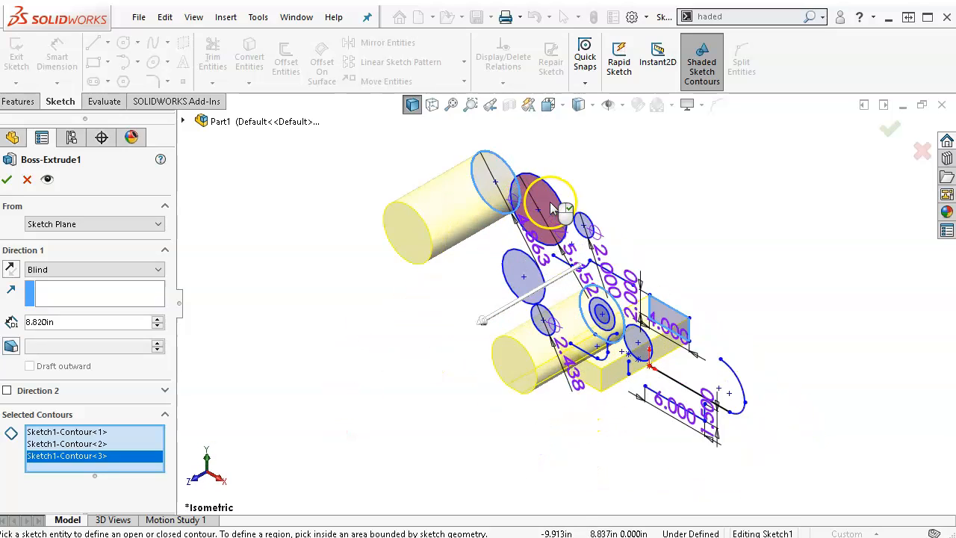
{"action": "scroll", "coordinate": [551, 209], "scroll_direction": "down", "scroll_amount": 2}
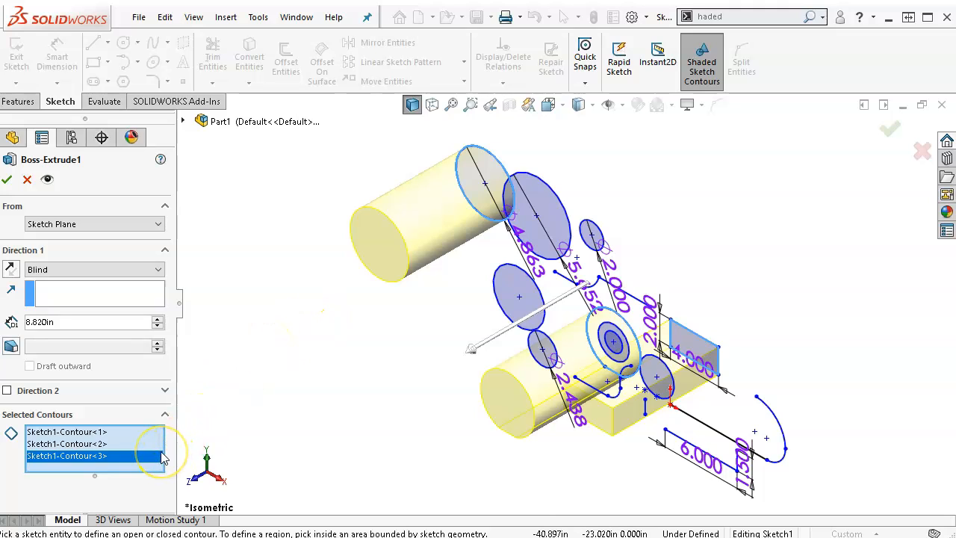
{"action": "right_click", "coordinate": [105, 457]}
{"action": "left_click", "coordinate": [130, 483]}
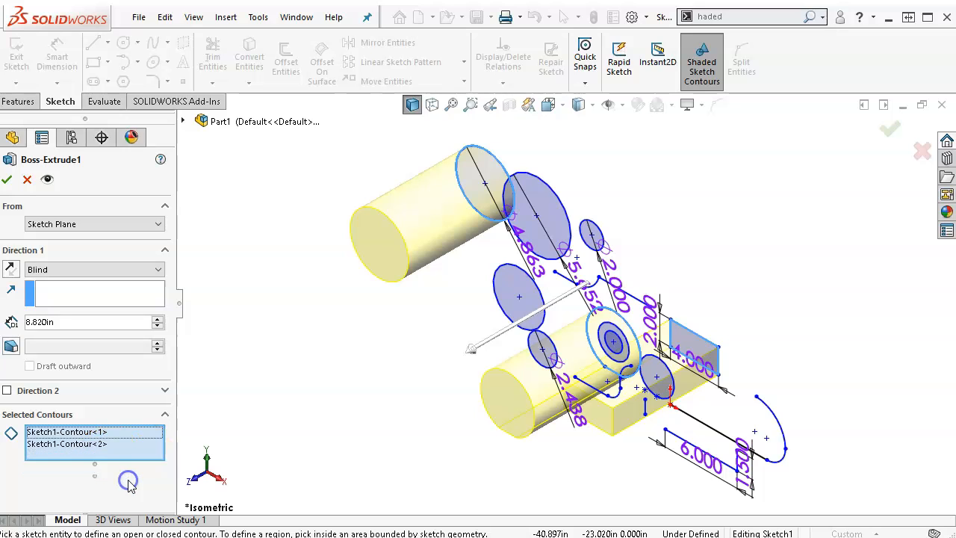
{"action": "left_click", "coordinate": [7, 181]}
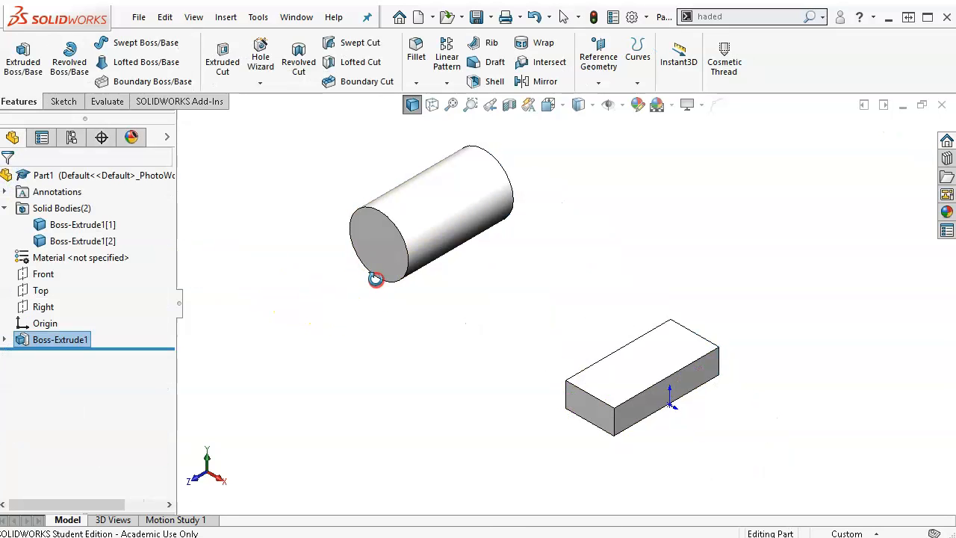
Start a new boss extrusion from Boss-Extrude1's Sketch1, selecting the outermost ring and innermost disc of the concentric circles as regions.
{"action": "middle_click_drag", "start_coordinate": [376, 279], "coordinate": [380, 266]}
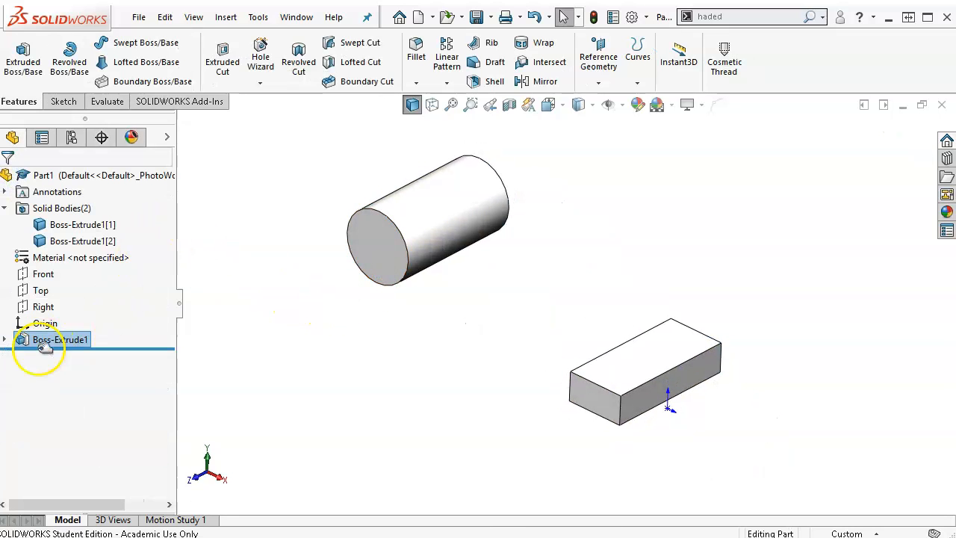
{"action": "left_click", "coordinate": [5, 340]}
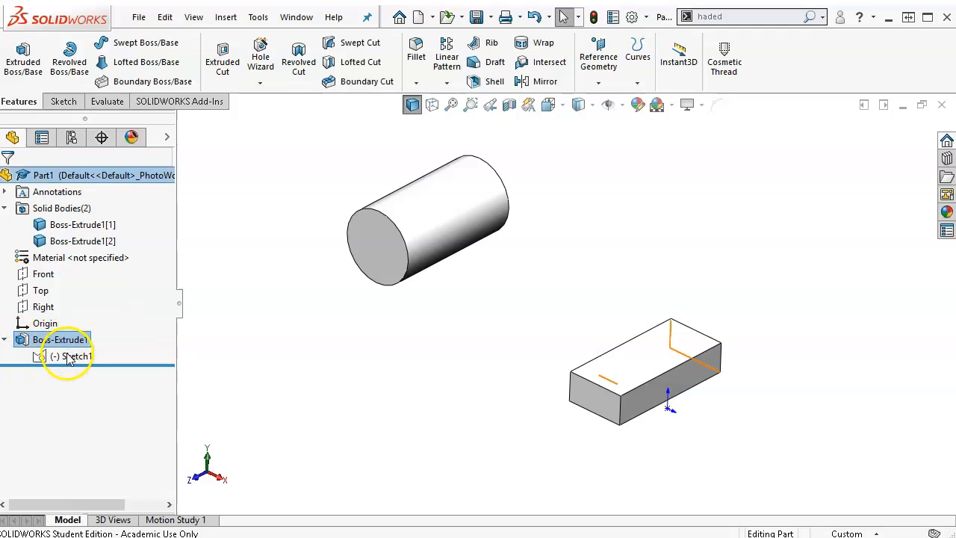
{"action": "left_click", "coordinate": [71, 355]}
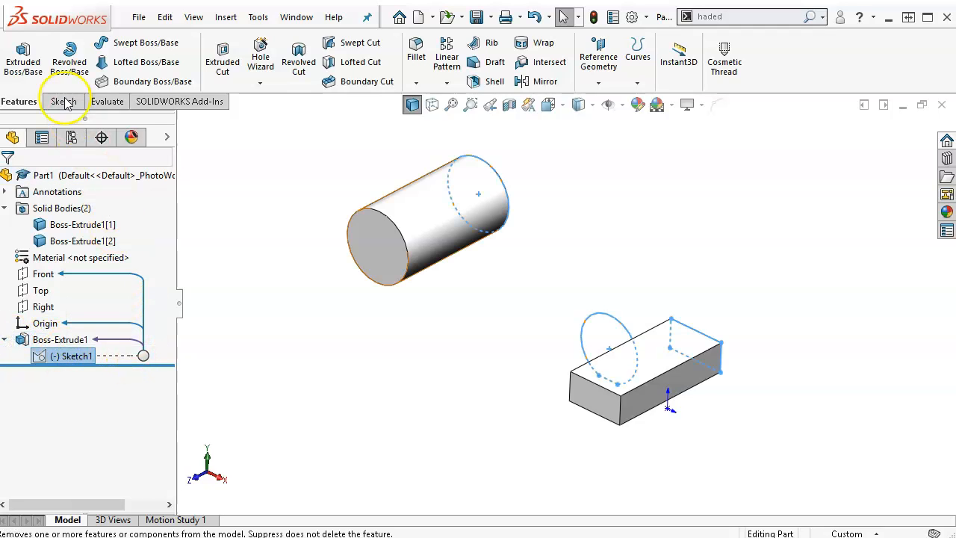
{"action": "left_click", "coordinate": [23, 50]}
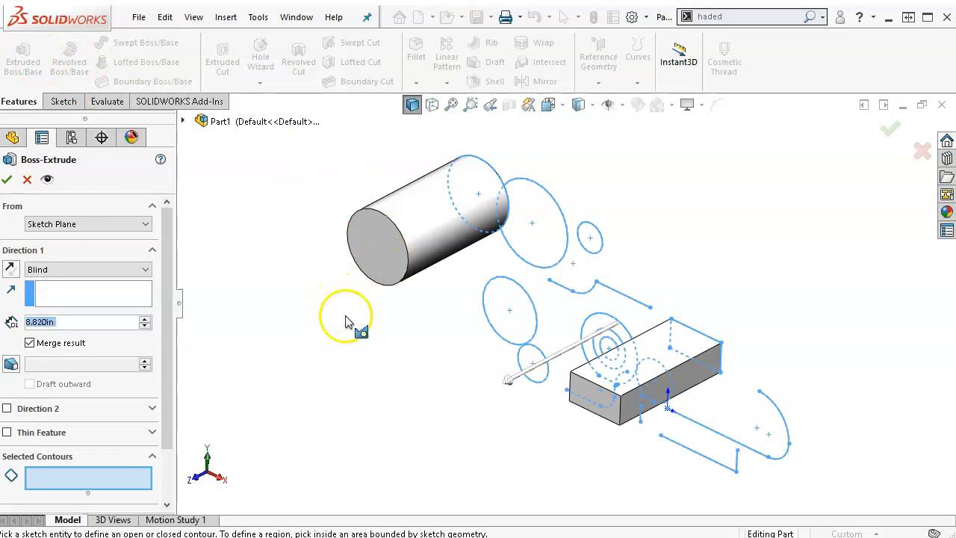
{"action": "middle_click_drag", "start_coordinate": [386, 380], "coordinate": [413, 381]}
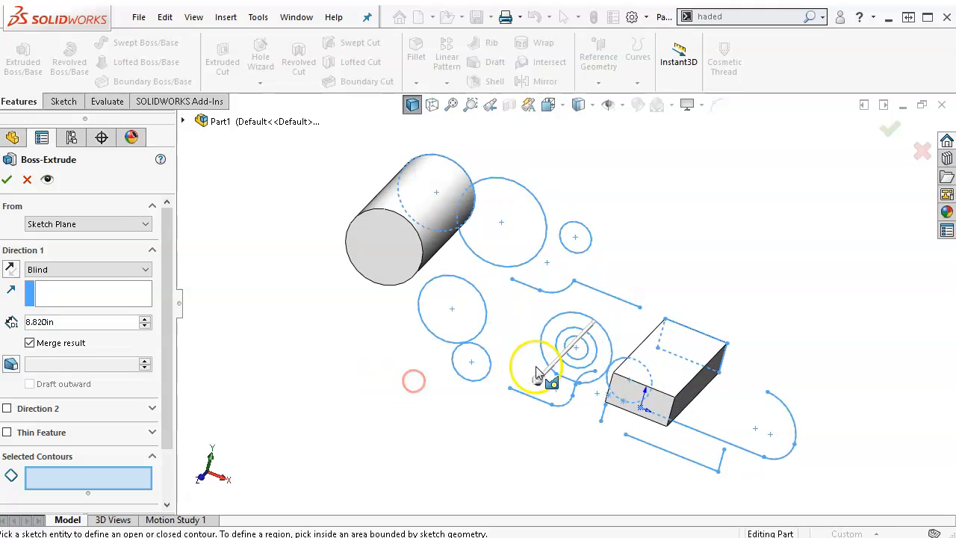
{"action": "scroll", "coordinate": [548, 350], "scroll_direction": "down", "scroll_amount": 2}
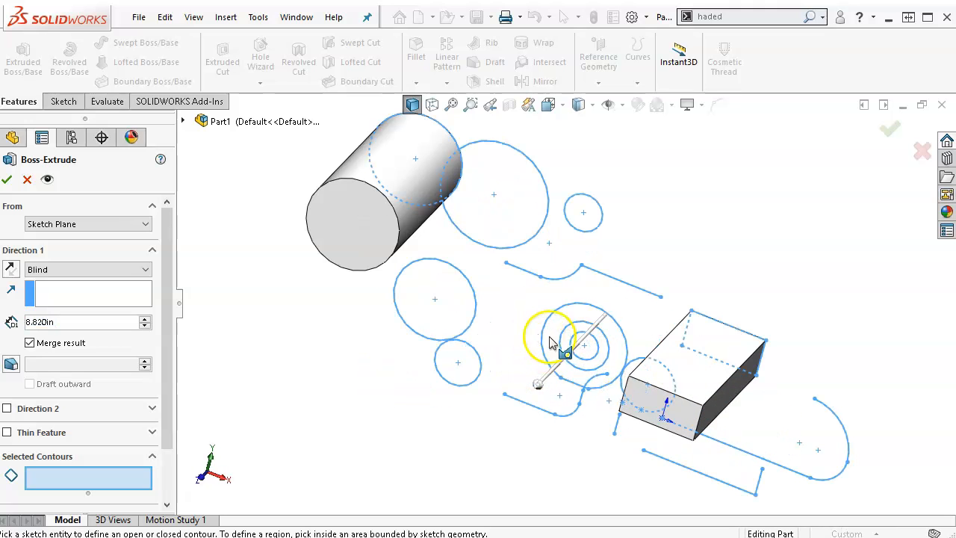
{"action": "left_click", "coordinate": [550, 343]}
{"action": "scroll", "coordinate": [628, 378], "scroll_direction": "down", "scroll_amount": 2}
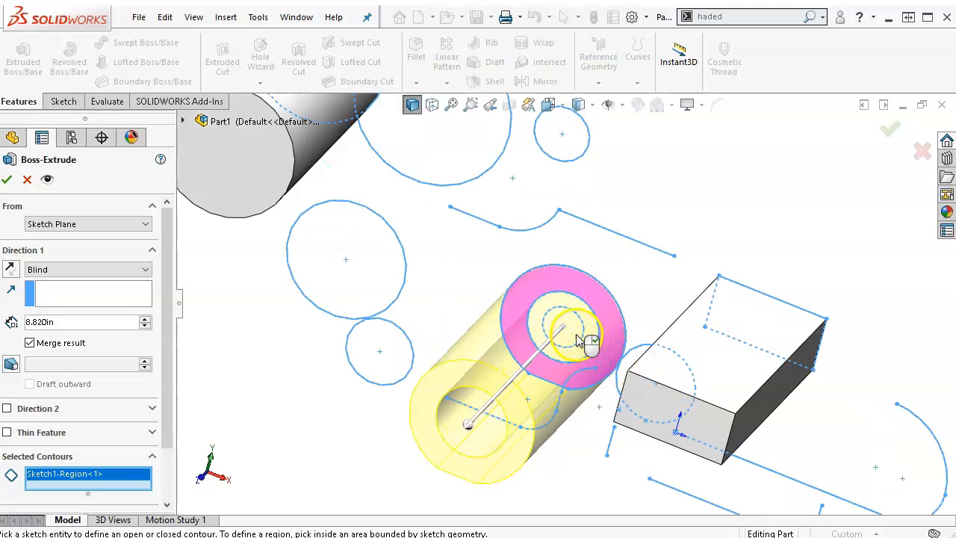
{"action": "left_click", "coordinate": [576, 337]}
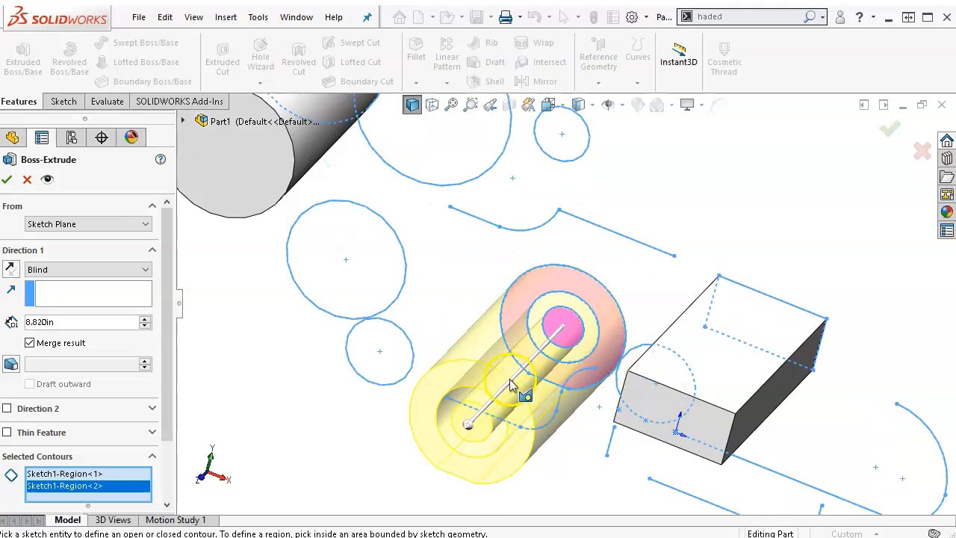
Add the separate small circle above the concentric circles as a contour and apply the blind extrusion with a 5 in depth.
{"action": "scroll", "coordinate": [523, 213], "scroll_direction": "up", "scroll_amount": 2}
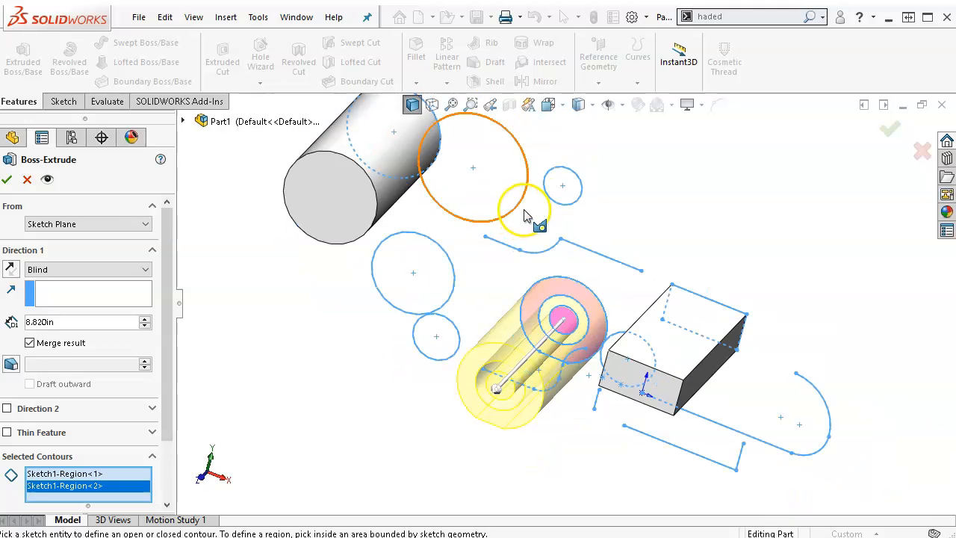
{"action": "left_click", "coordinate": [566, 209]}
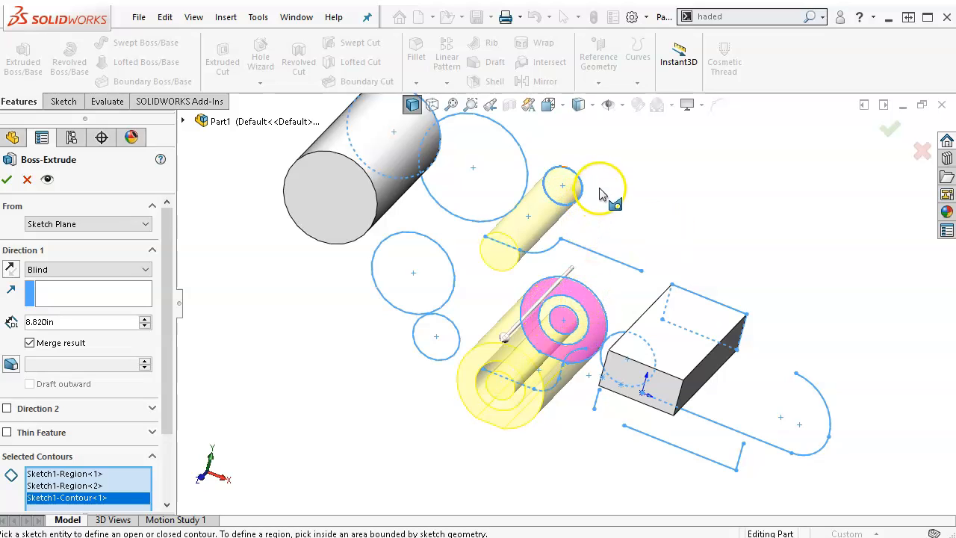
{"action": "left_click", "coordinate": [70, 323]}
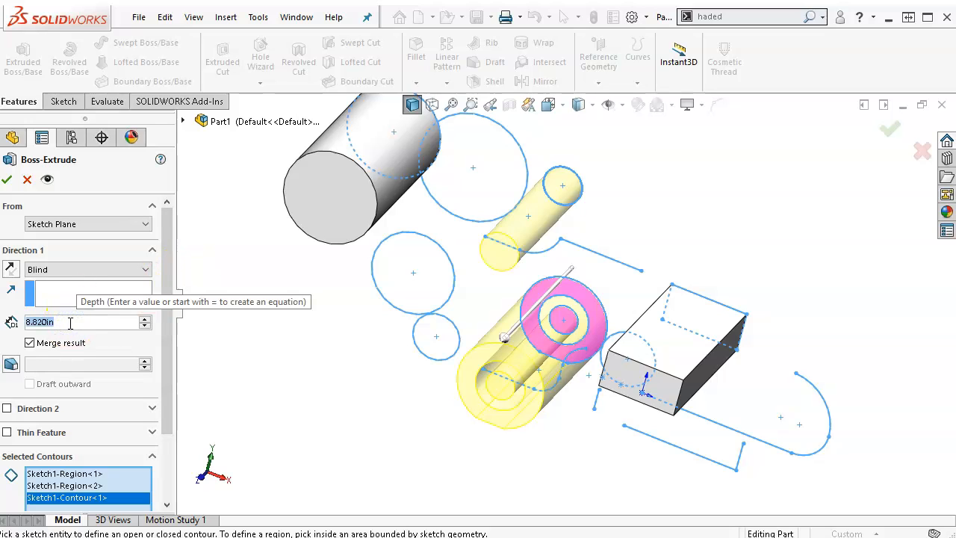
{"action": "type", "text": "5"}
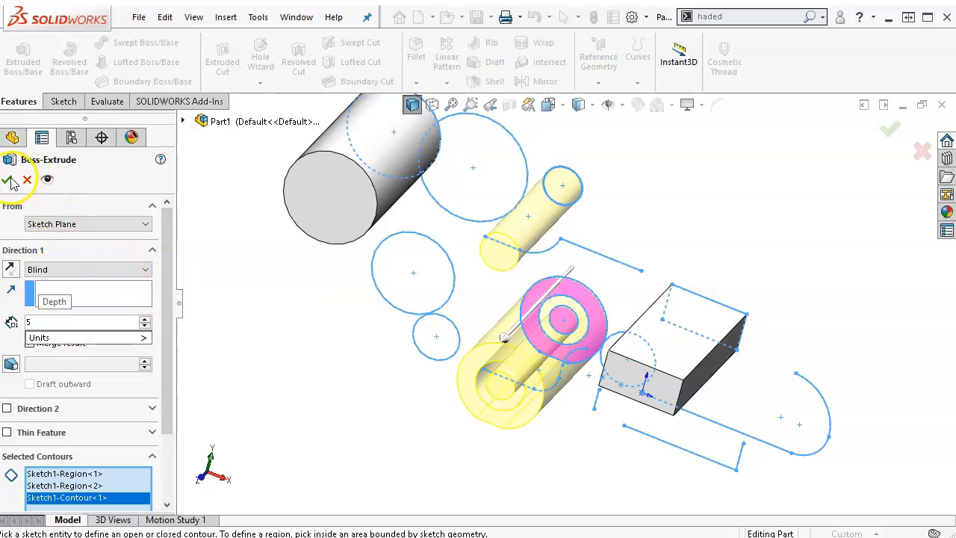
{"action": "key", "text": "Return"}
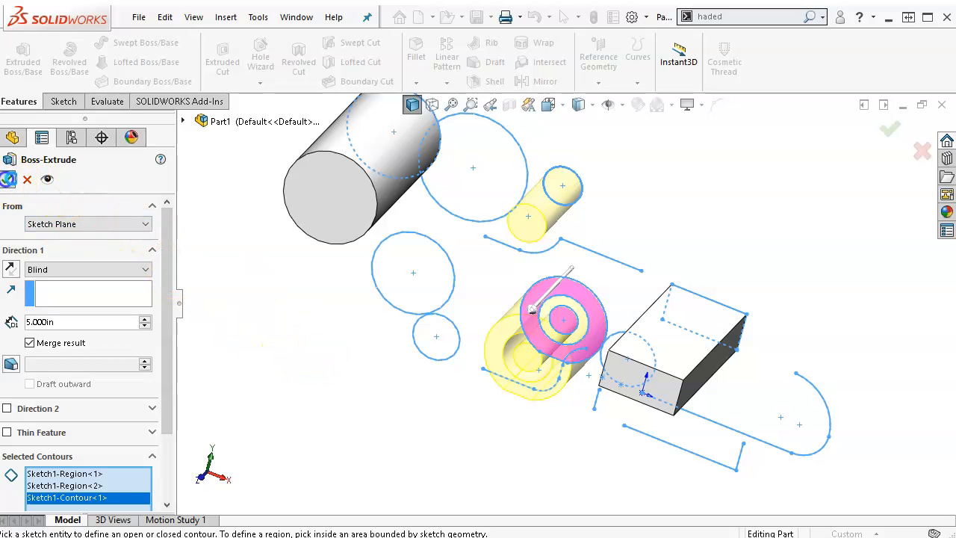
{"action": "left_click", "coordinate": [7, 179]}
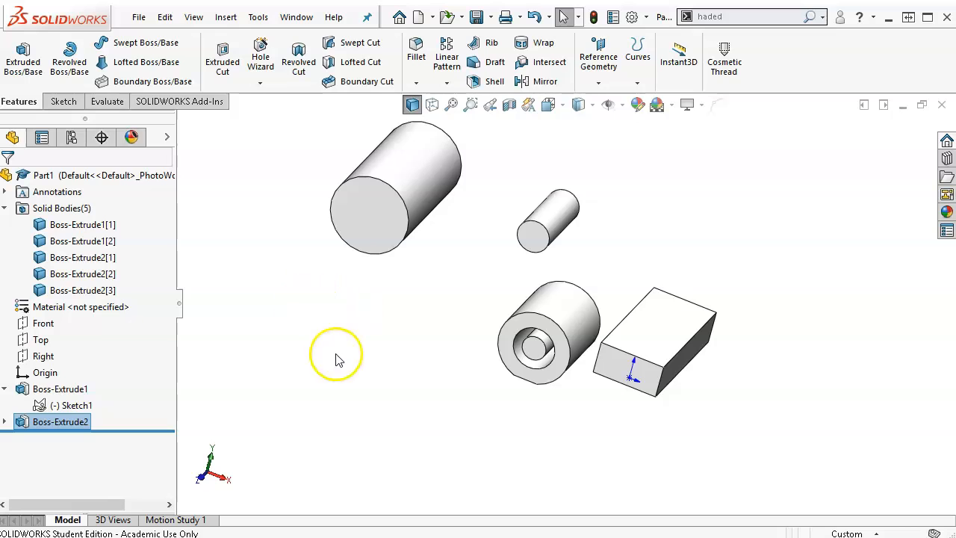
Try a 5.000 in blind extruded cut from Sketch1 using the full circle that overlaps the large cylinder's profile.
{"action": "middle_click_drag", "start_coordinate": [452, 284], "coordinate": [437, 303]}
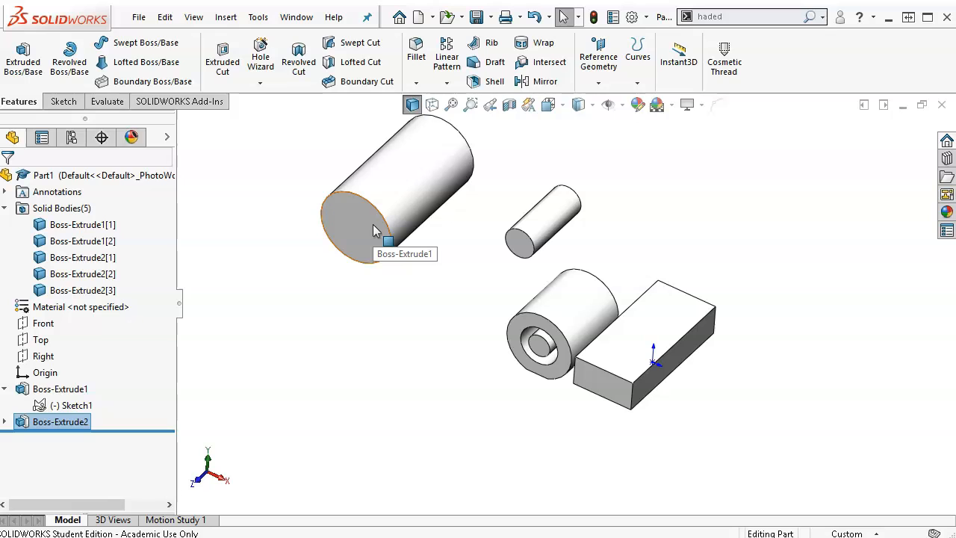
{"action": "middle_click_drag", "start_coordinate": [433, 265], "coordinate": [451, 303]}
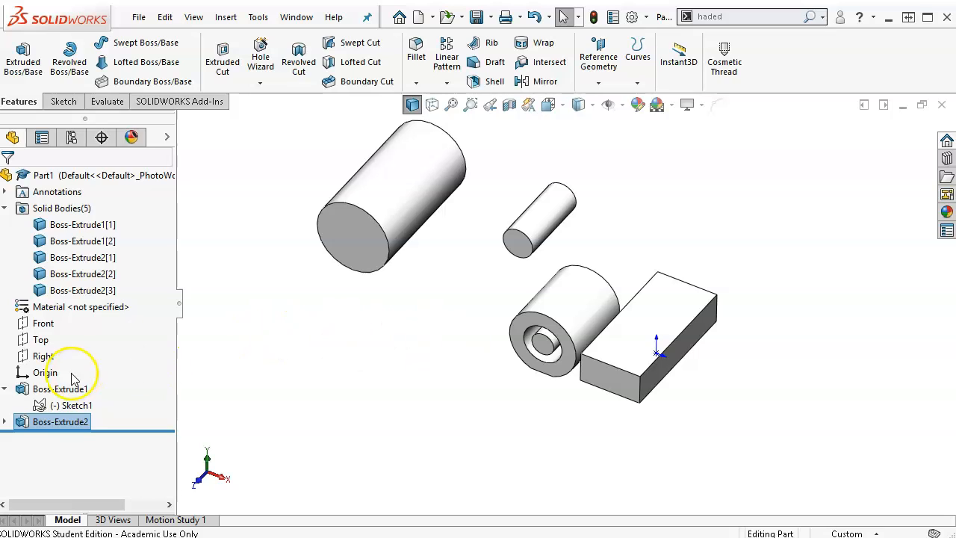
{"action": "left_click", "coordinate": [28, 423]}
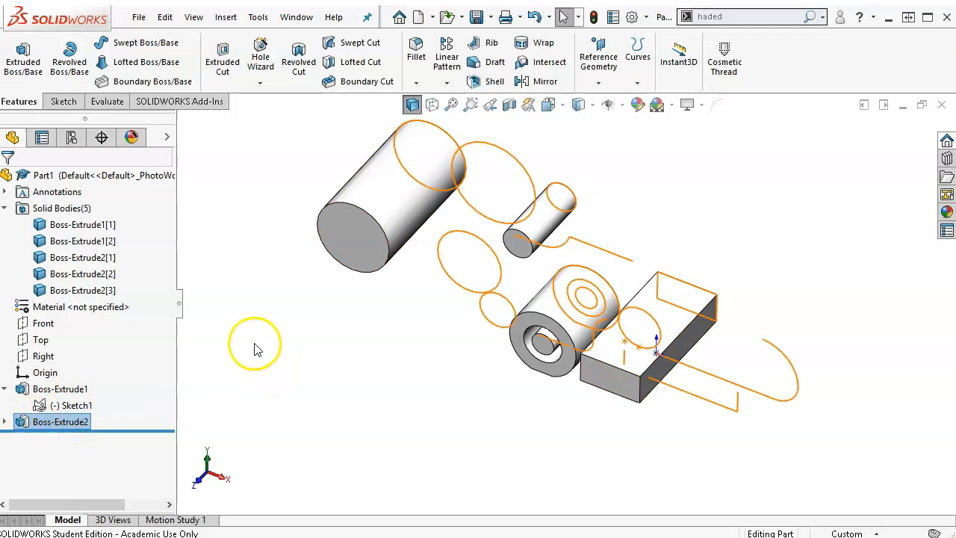
{"action": "left_click", "coordinate": [58, 406]}
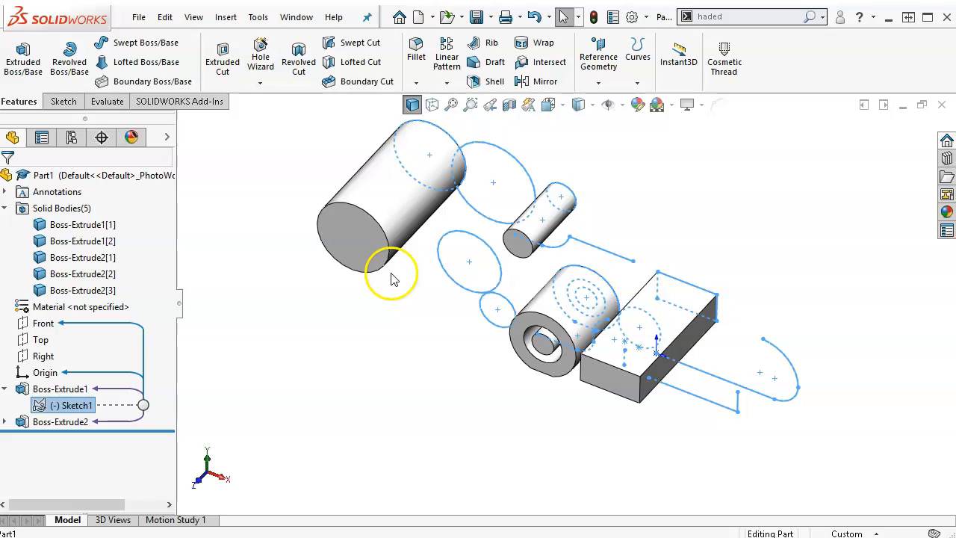
{"action": "left_click", "coordinate": [222, 64]}
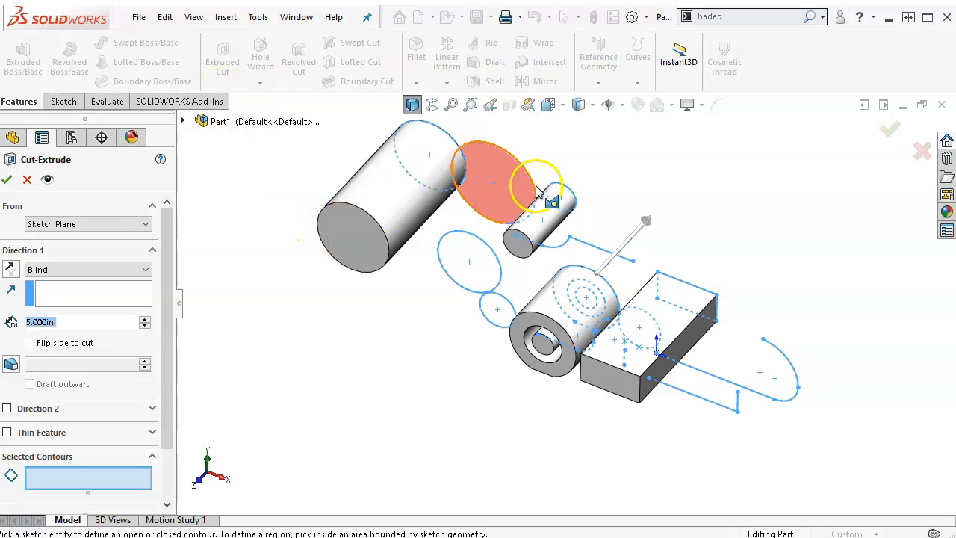
{"action": "mouse_move", "coordinate": [487, 222]}
{"action": "middle_mouse_down"}
{"action": "mouse_move", "coordinate": [463, 329]}
{"action": "mouse_move", "coordinate": [468, 291]}
{"action": "mouse_move", "coordinate": [510, 241]}
{"action": "mouse_move", "coordinate": [489, 221]}
{"action": "mouse_move", "coordinate": [457, 319]}
{"action": "middle_mouse_up"}
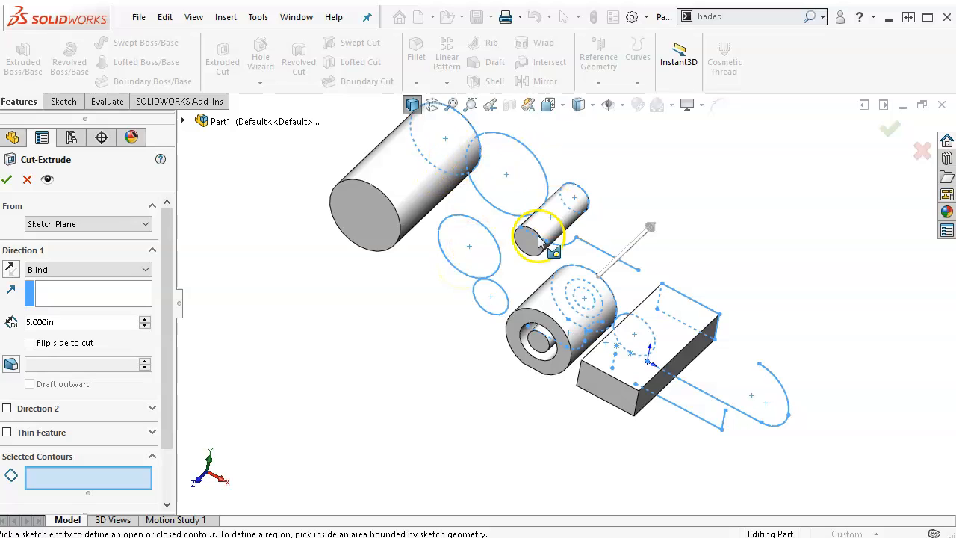
{"action": "left_click", "coordinate": [532, 161]}
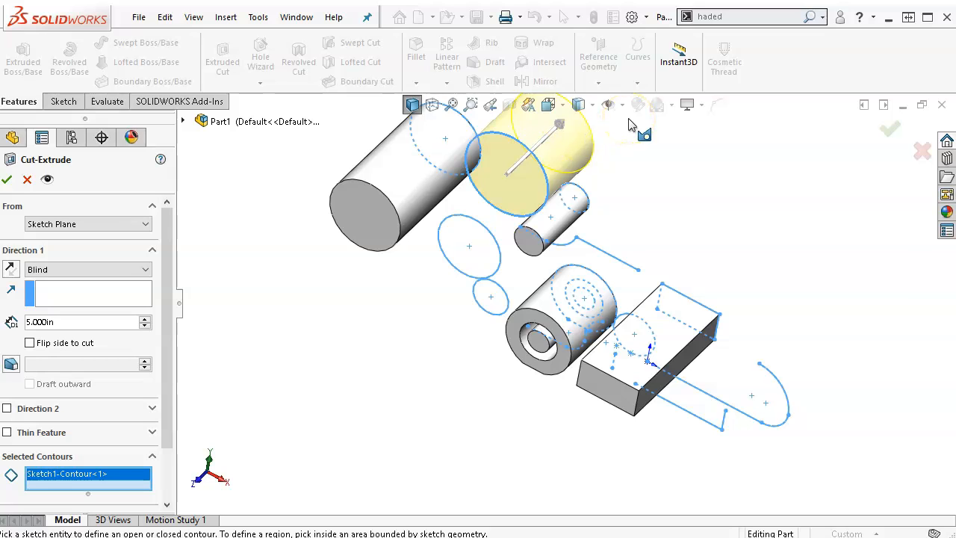
{"action": "left_click", "coordinate": [6, 180]}
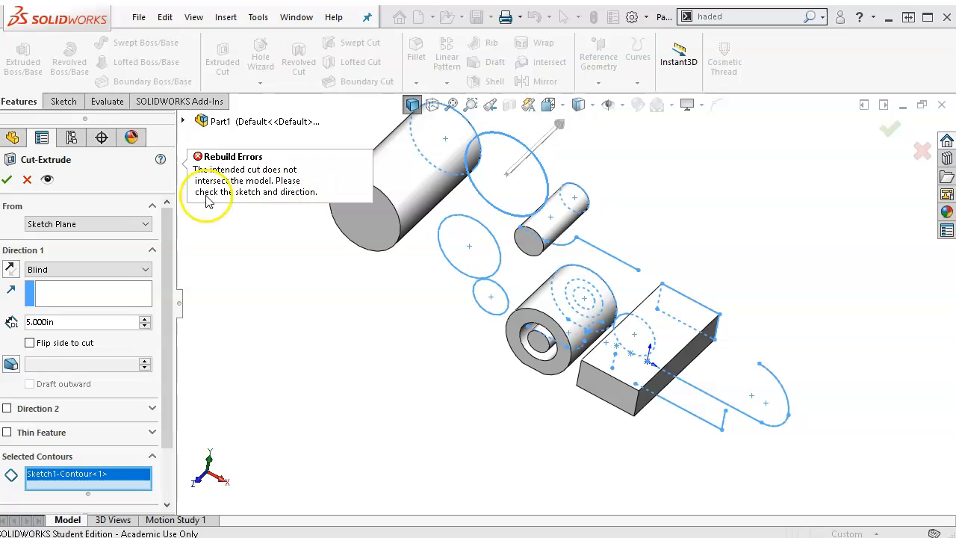
Reverse the cut direction so it runs through the large cylinder, and apply the extruded cut.
{"action": "left_click", "coordinate": [9, 269]}
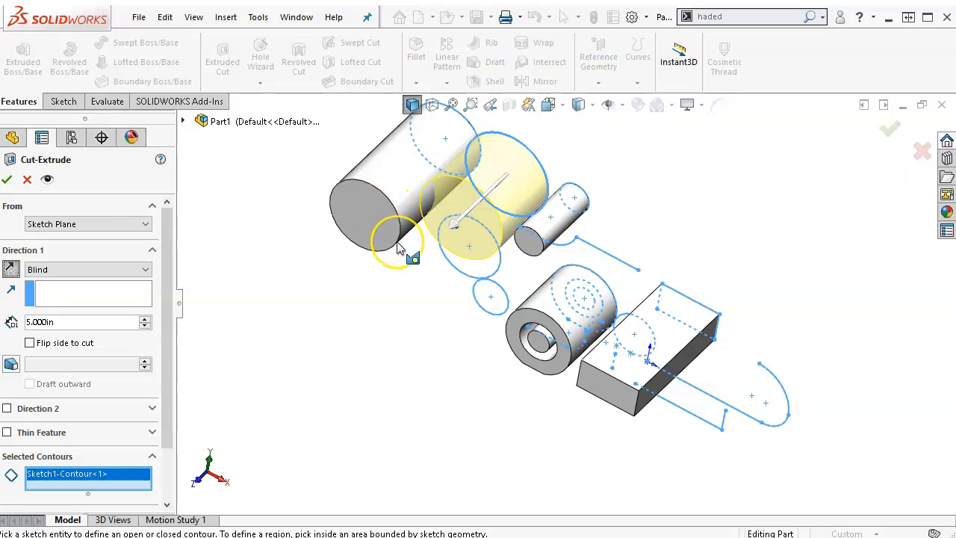
{"action": "left_click", "coordinate": [6, 180]}
{"action": "middle_click_drag", "start_coordinate": [204, 295], "coordinate": [195, 241]}
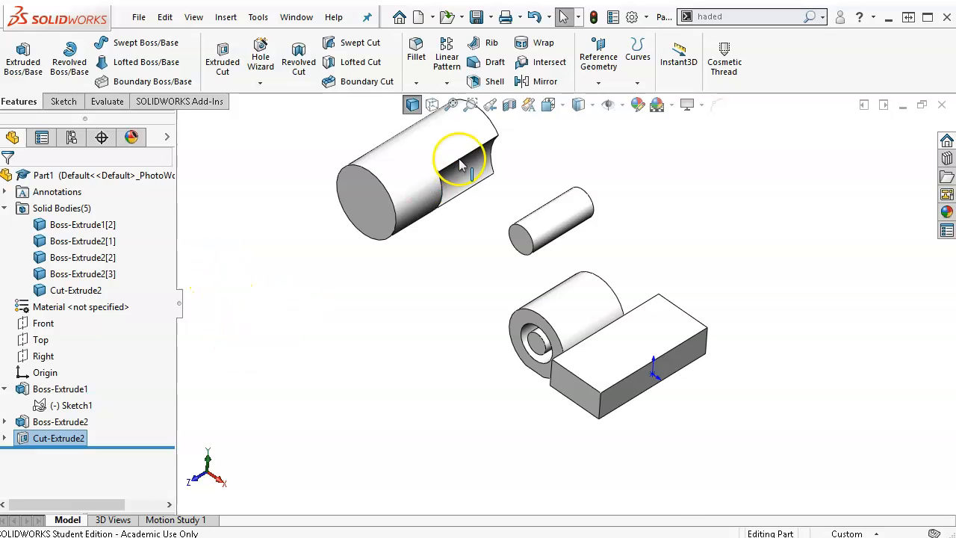
{"action": "scroll", "coordinate": [459, 159], "scroll_direction": "up", "scroll_amount": 1}
{"action": "scroll", "coordinate": [460, 159], "scroll_direction": "down", "scroll_amount": 2}
{"action": "scroll", "coordinate": [460, 159], "scroll_direction": "up", "scroll_amount": 1}
{"action": "mouse_move", "coordinate": [498, 334]}
{"action": "middle_mouse_down"}
{"action": "mouse_move", "coordinate": [528, 269]}
{"action": "mouse_move", "coordinate": [507, 320]}
{"action": "middle_mouse_up"}
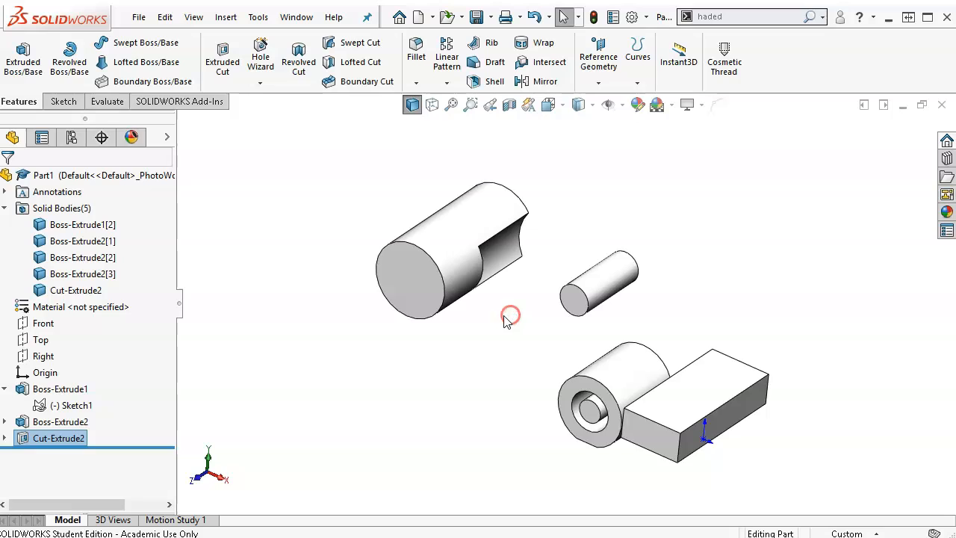